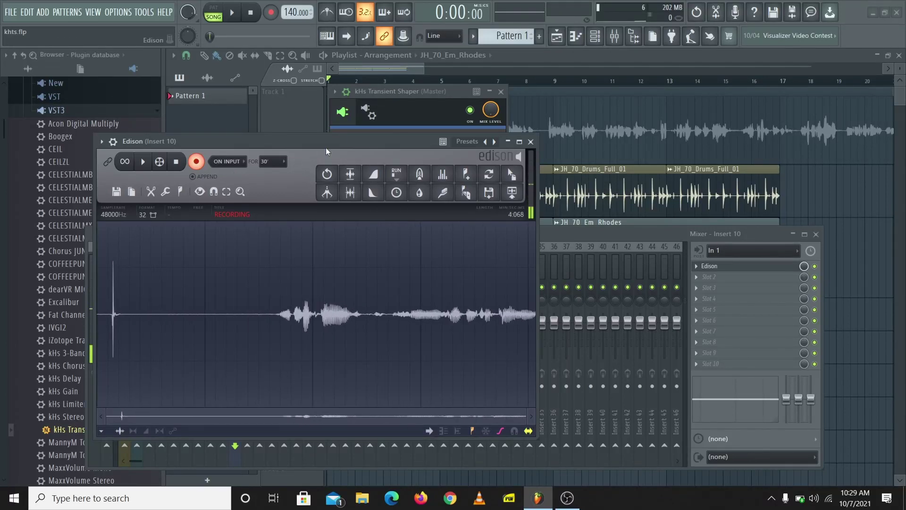
# - Minimize the Edison recorder and reposition the kHs Transient Shaper window over the playlist
pyautogui.click(508, 141)
pyautogui.moveTo(403, 90)
pyautogui.mouseDown()
pyautogui.moveTo(586, 77)
pyautogui.moveTo(427, 57)
pyautogui.moveTo(480, 103)
pyautogui.moveTo(438, 84)
pyautogui.moveTo(408, 97)
pyautogui.mouseUp()
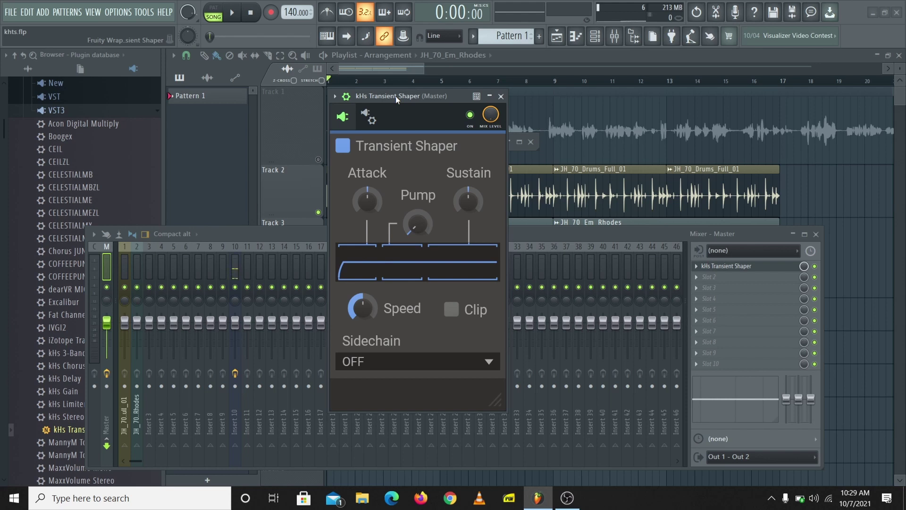
pyautogui.moveTo(381, 95); pyautogui.dragTo(413, 121)
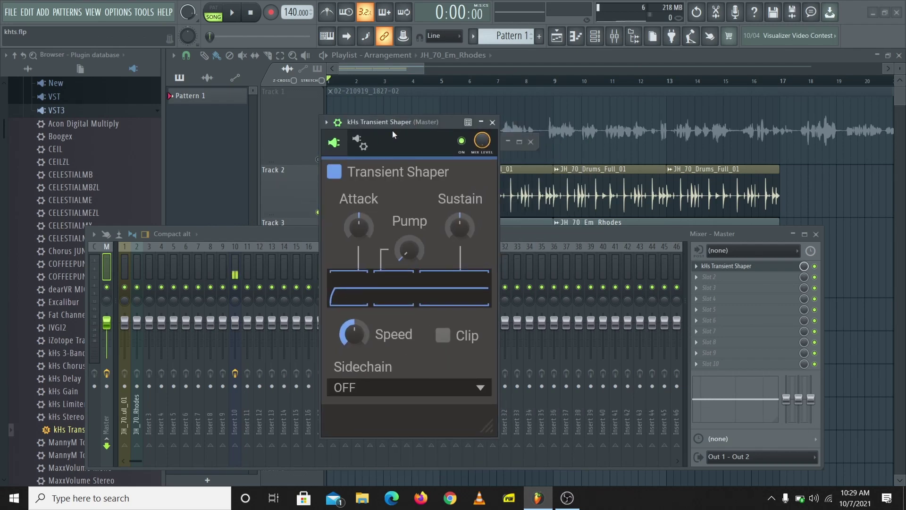
pyautogui.moveTo(396, 129); pyautogui.dragTo(470, 113)
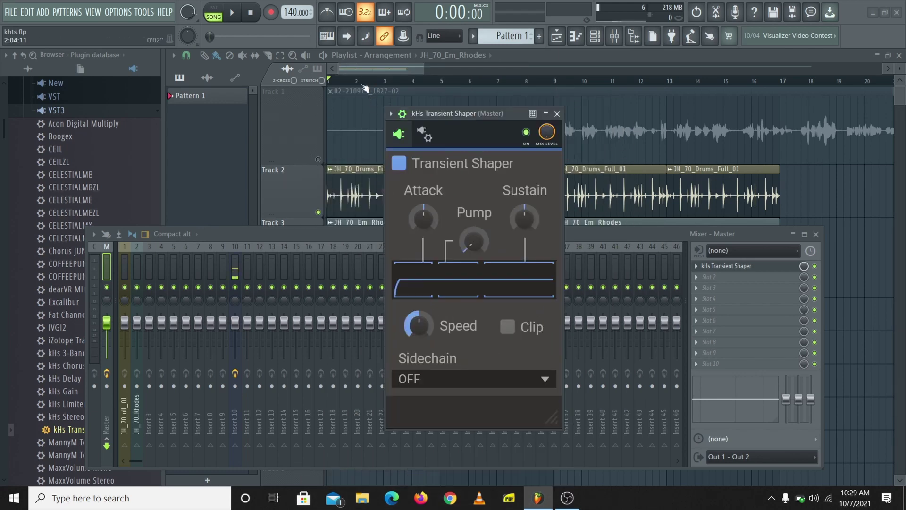
# - Examine the transient and tail of a single drum hit on Track 2 alongside the Transient Shaper's Attack, Pump and Sustain controls
pyautogui.scroll(3, 366, 88)
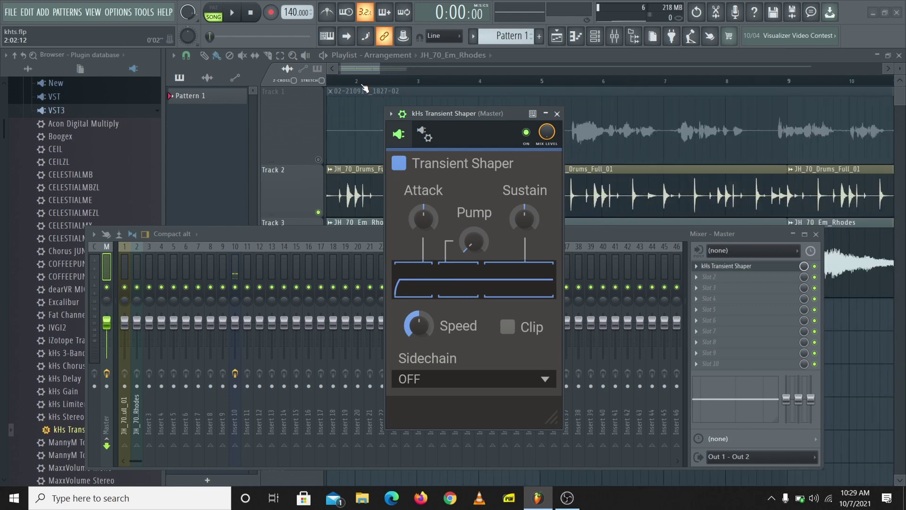
pyautogui.scroll(2, 392, 84)
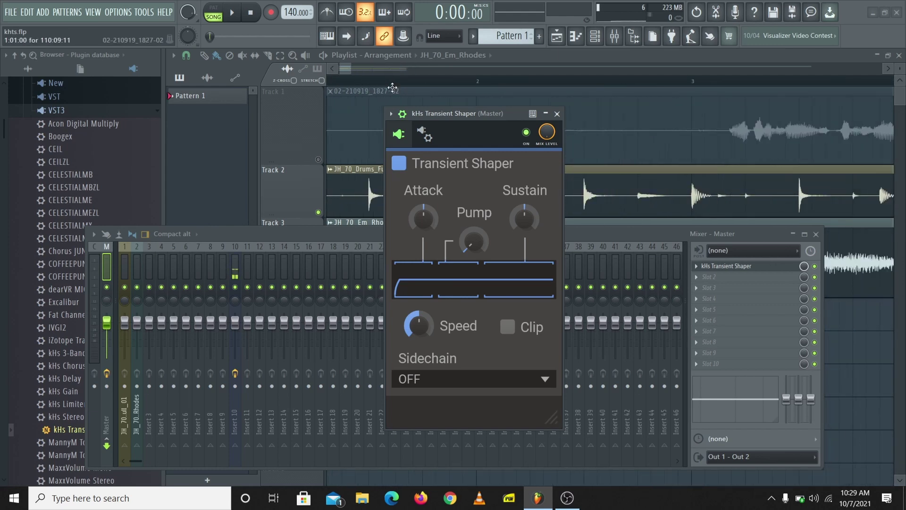
pyautogui.scroll(3, 746, 89)
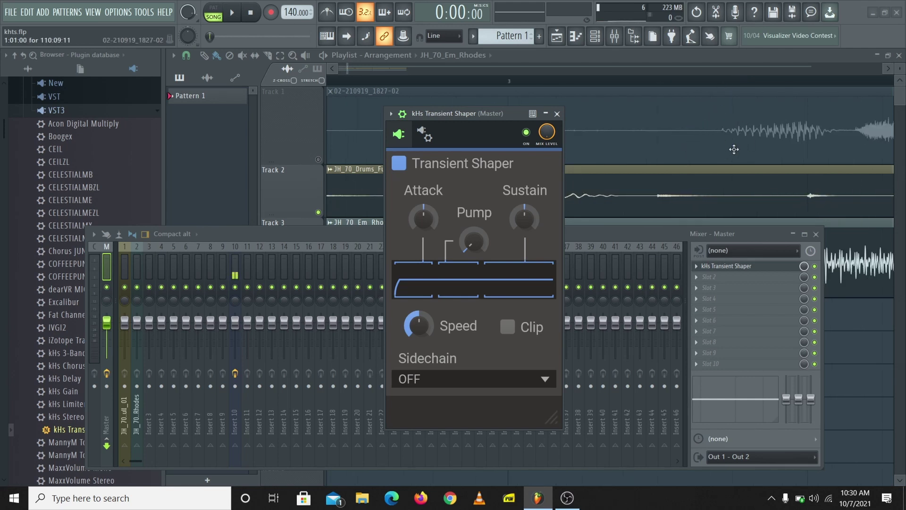
pyautogui.moveTo(481, 114); pyautogui.dragTo(744, 161)
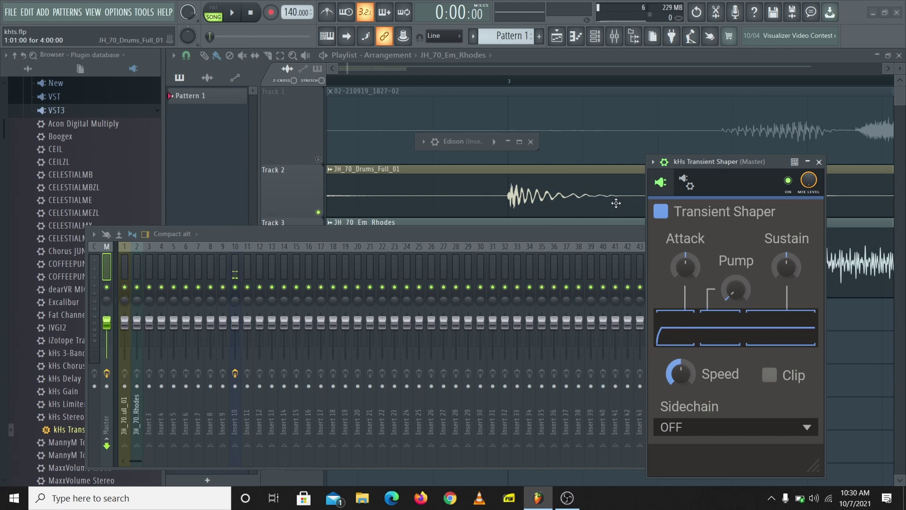
pyautogui.moveTo(693, 162); pyautogui.dragTo(668, 109)
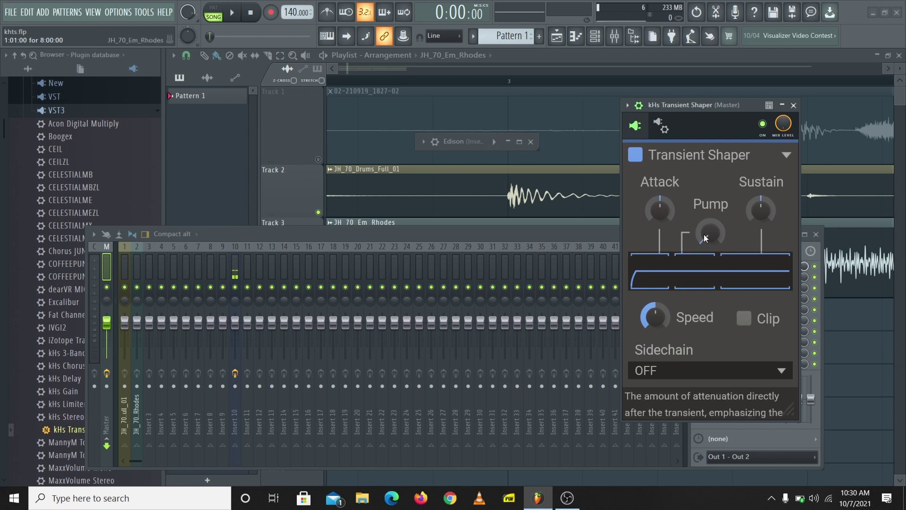
pyautogui.moveTo(710, 233)
pyautogui.mouseDown()
pyautogui.moveTo(710, 222)
pyautogui.moveTo(710, 233)
pyautogui.mouseUp()
pyautogui.moveTo(761, 210)
pyautogui.mouseDown()
pyautogui.moveTo(761, 194)
pyautogui.moveTo(761, 227)
pyautogui.moveTo(761, 210)
pyautogui.mouseUp()
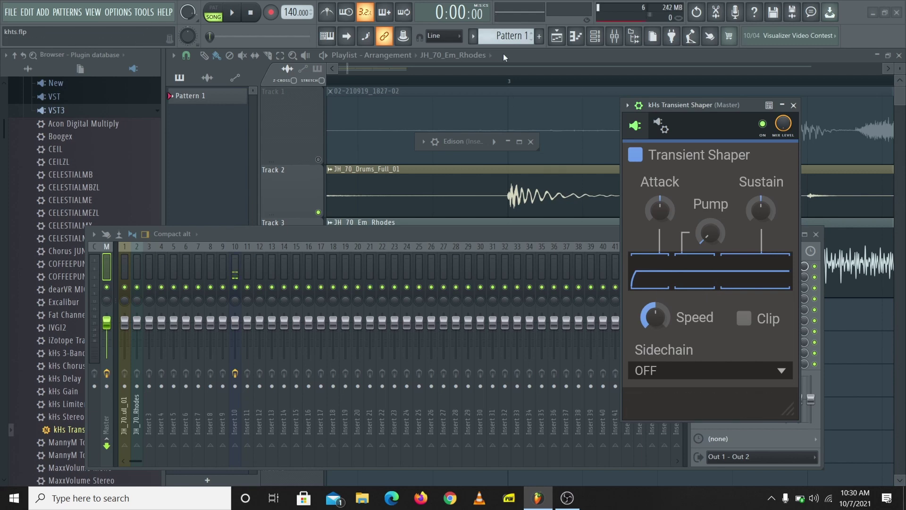
# - Play the arrangement from the start and mute the Rhodes on Track 3 to hear the drums alone
pyautogui.scroll(-10, 504, 83)
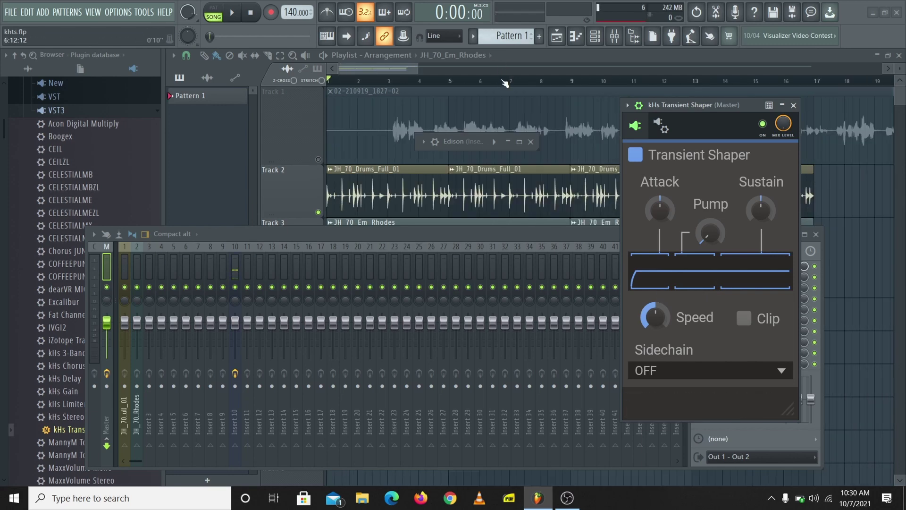
pyautogui.moveTo(731, 106); pyautogui.dragTo(615, 118)
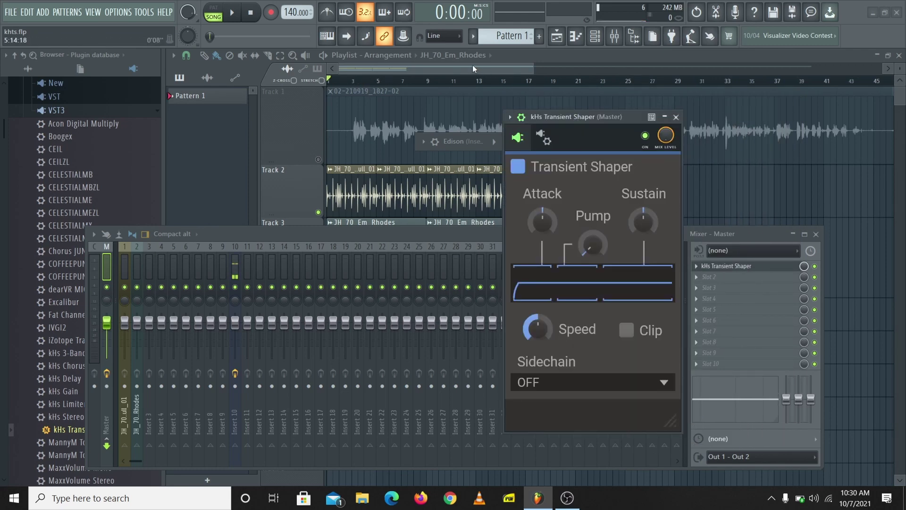
pyautogui.press('space')
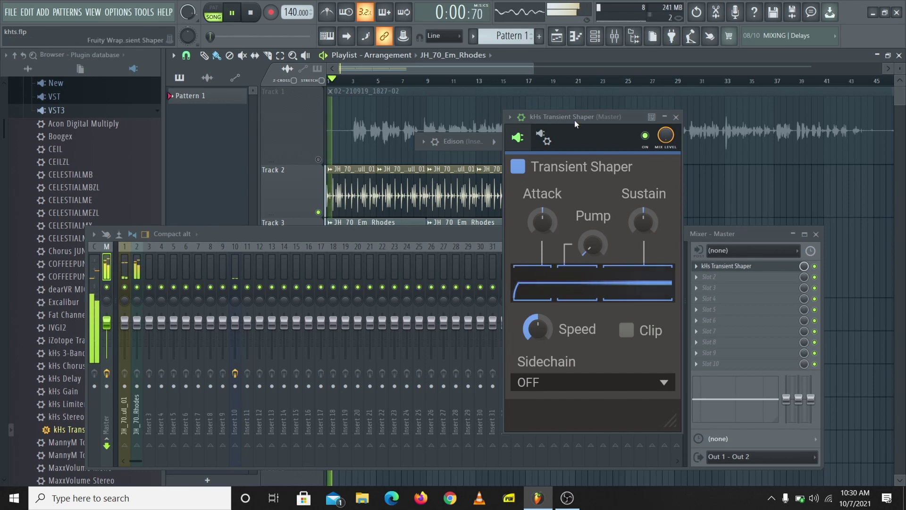
pyautogui.scroll(-3, 315, 181)
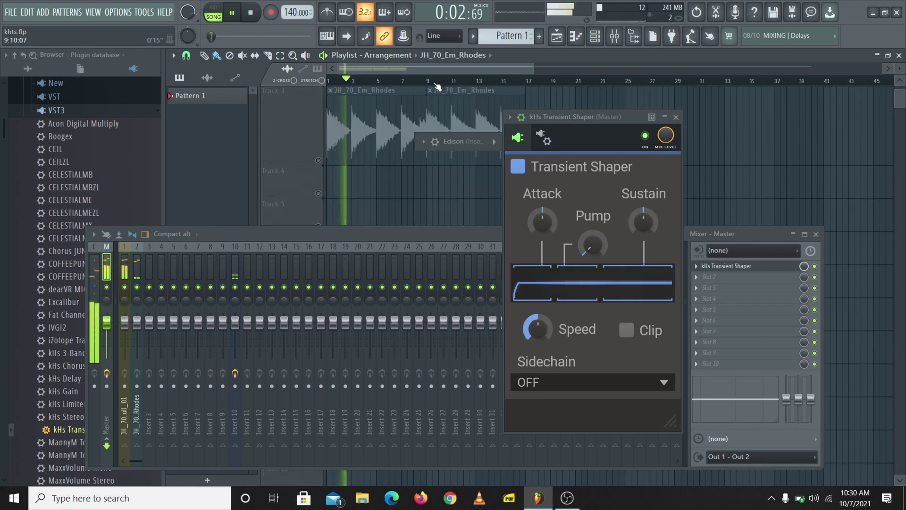
pyautogui.scroll(3, 315, 180)
pyautogui.scroll(3, 433, 87)
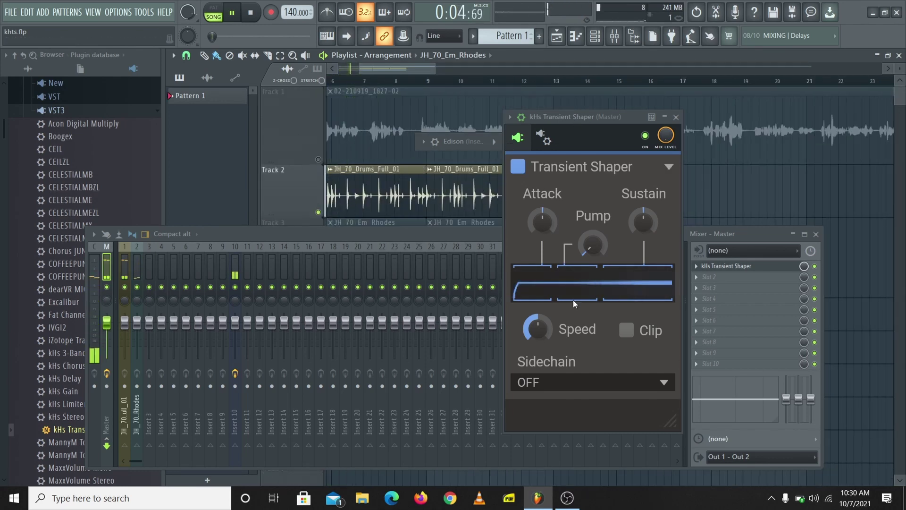
# - Enable Clip in the Transient Shaper and raise Attack well above zero while auditioning the drums
pyautogui.click(628, 334)
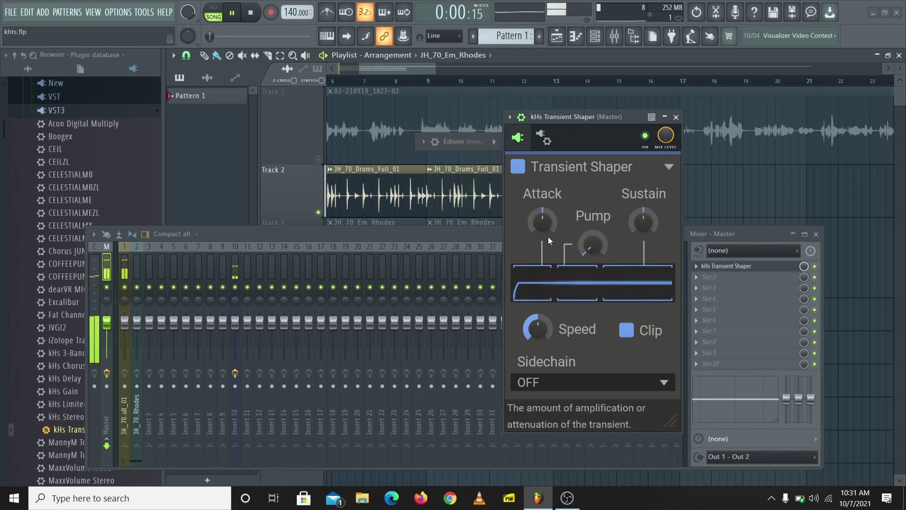
pyautogui.moveTo(544, 222); pyautogui.dragTo(545, 191)
pyautogui.moveTo(378, 70); pyautogui.dragTo(358, 70)
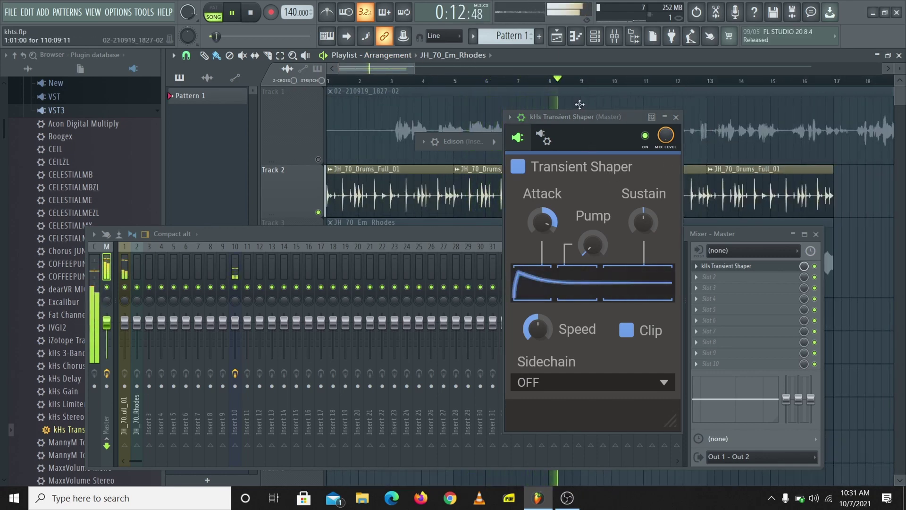
pyautogui.moveTo(576, 117); pyautogui.dragTo(293, 133)
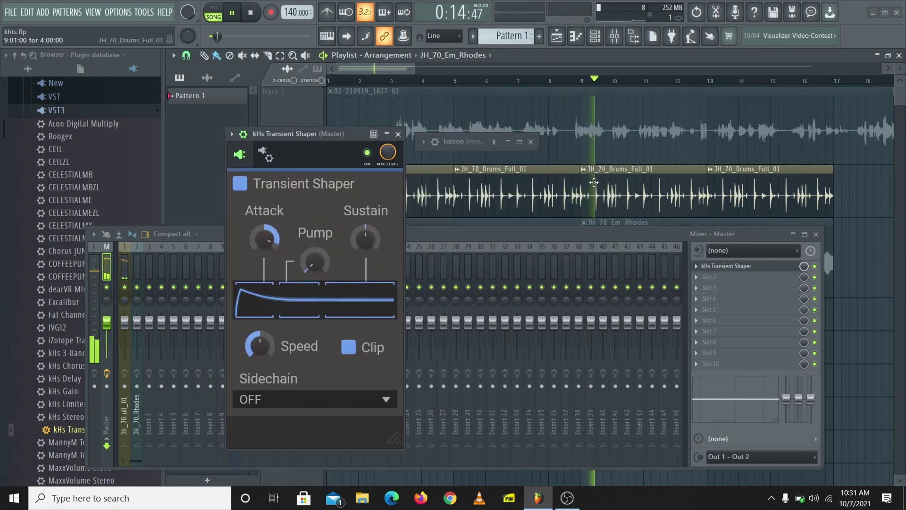
pyautogui.scroll(5, 518, 100)
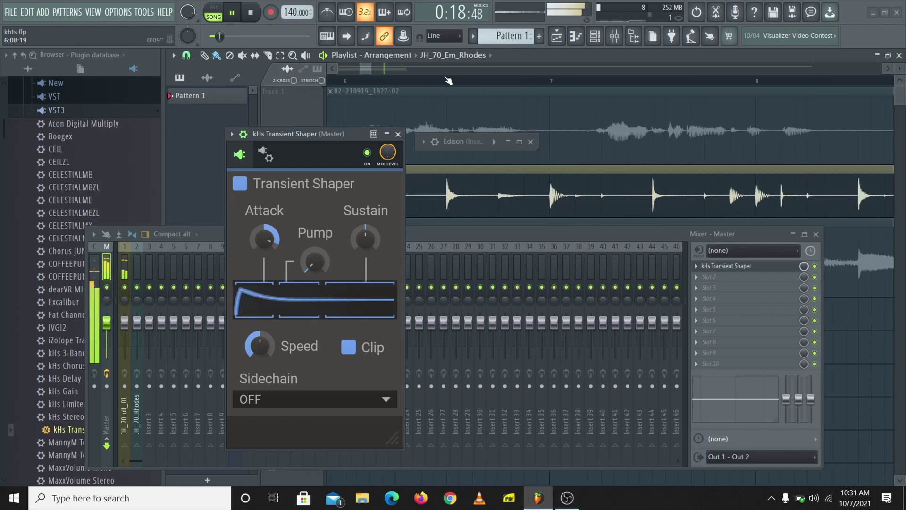
pyautogui.scroll(-5, 449, 189)
# - Set Pump to 100 % and raise Sustain strongly while the drums play, and stop playback
pyautogui.moveTo(324, 269)
pyautogui.mouseDown()
pyautogui.moveTo(324, 230)
pyautogui.moveTo(315, 262)
pyautogui.mouseUp()
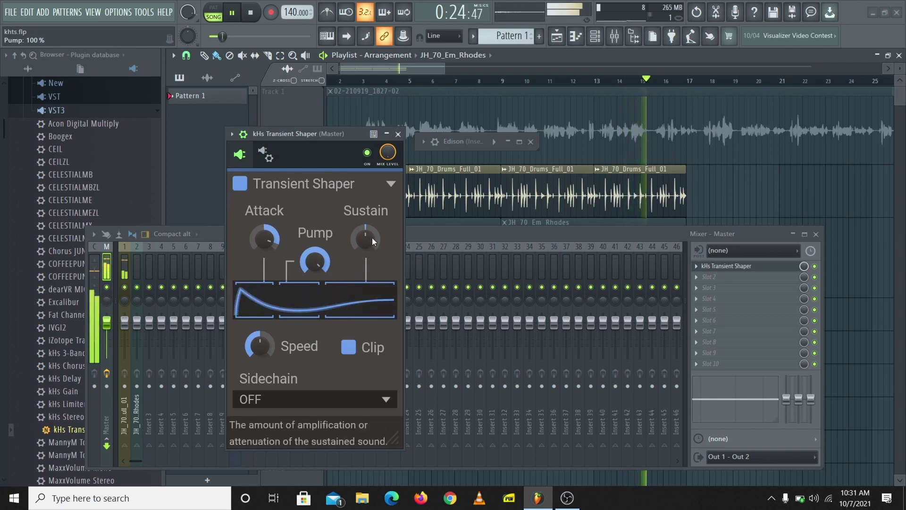
pyautogui.moveTo(373, 237); pyautogui.dragTo(297, 324)
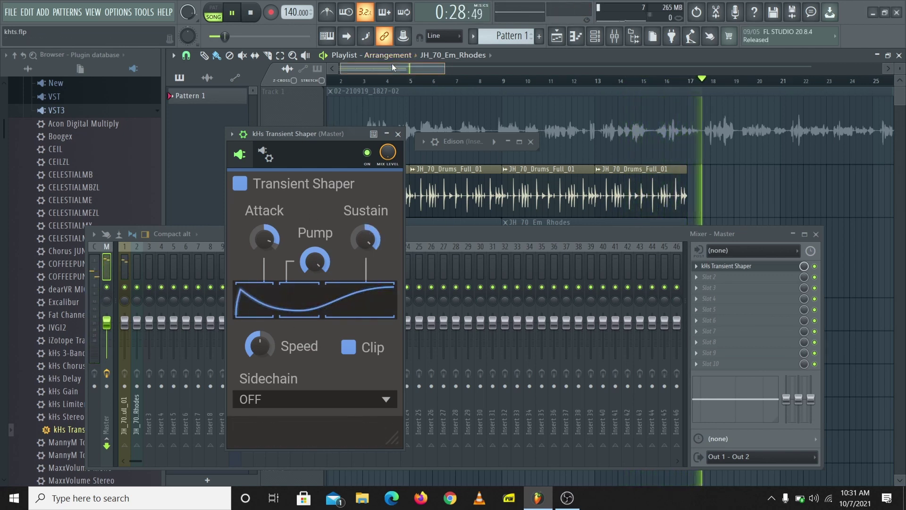
pyautogui.press('space')
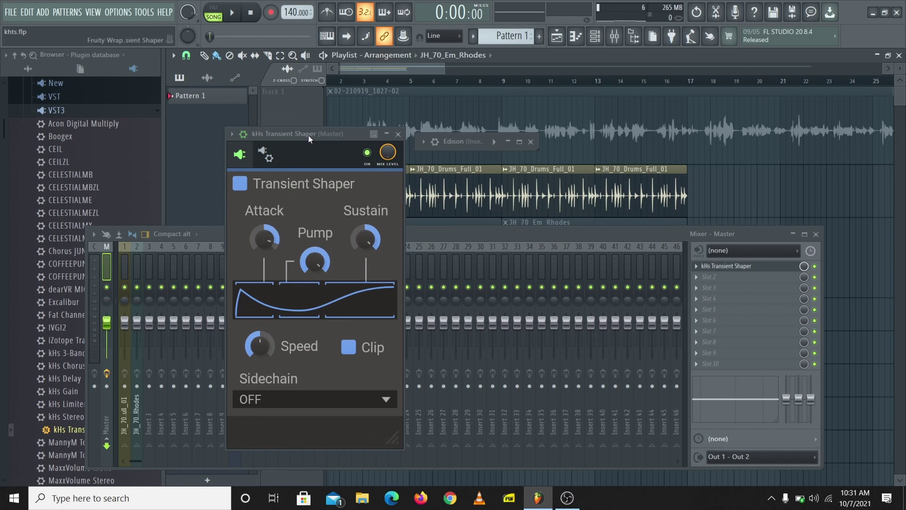
# - Raise Speed to its maximum of 500 % and reset Pump and Attack to 0 %
pyautogui.moveTo(308, 134); pyautogui.dragTo(373, 115)
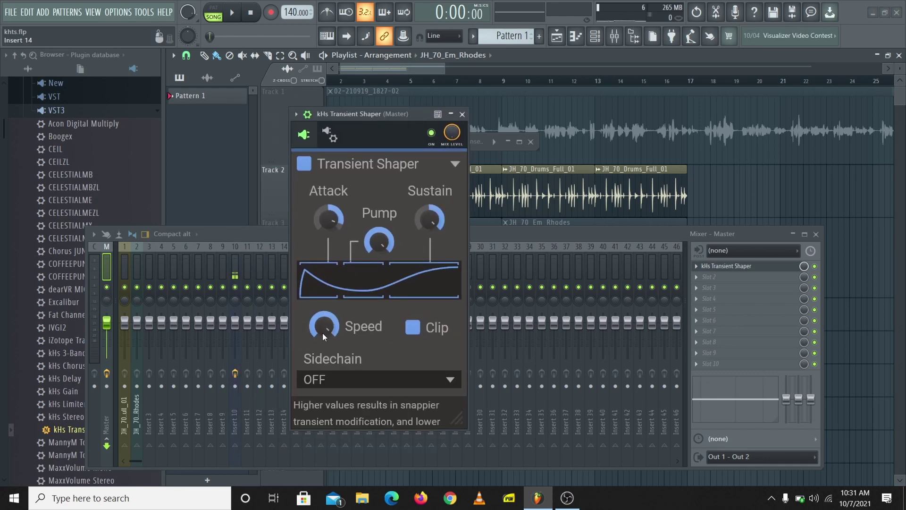
pyautogui.moveTo(324, 333); pyautogui.dragTo(314, 310)
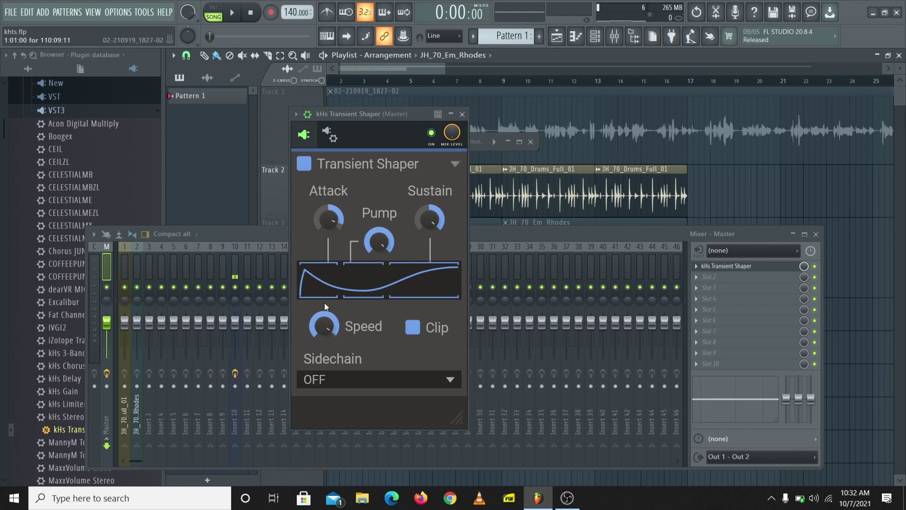
pyautogui.moveTo(379, 242); pyautogui.dragTo(342, 228)
pyautogui.doubleClick(335, 222)
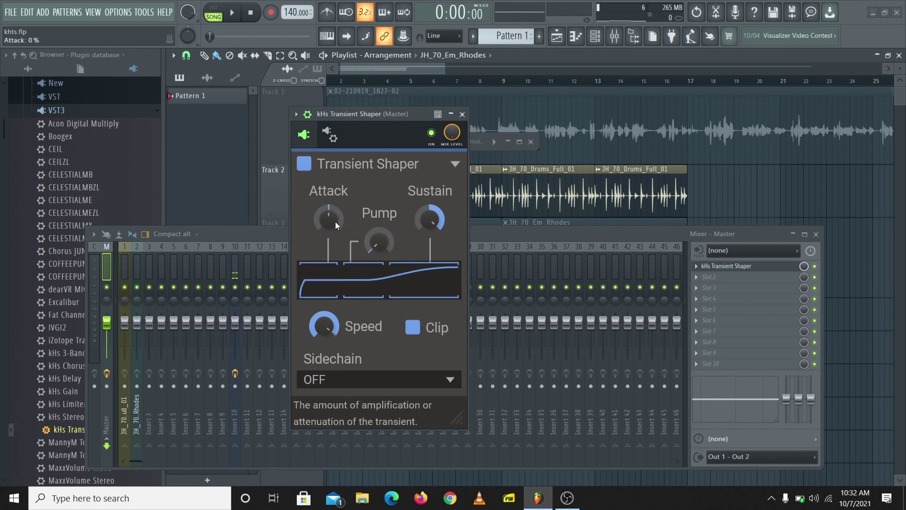
pyautogui.click(426, 226)
pyautogui.click(426, 227)
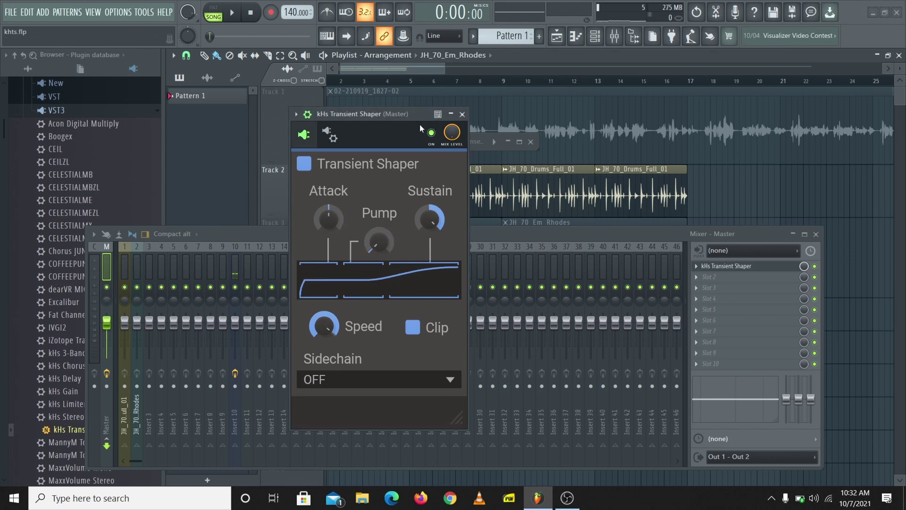
# - Play the drums, lower Speed to about 105 % and reset Sustain to its default
pyautogui.moveTo(420, 114); pyautogui.dragTo(601, 130)
pyautogui.press('space')
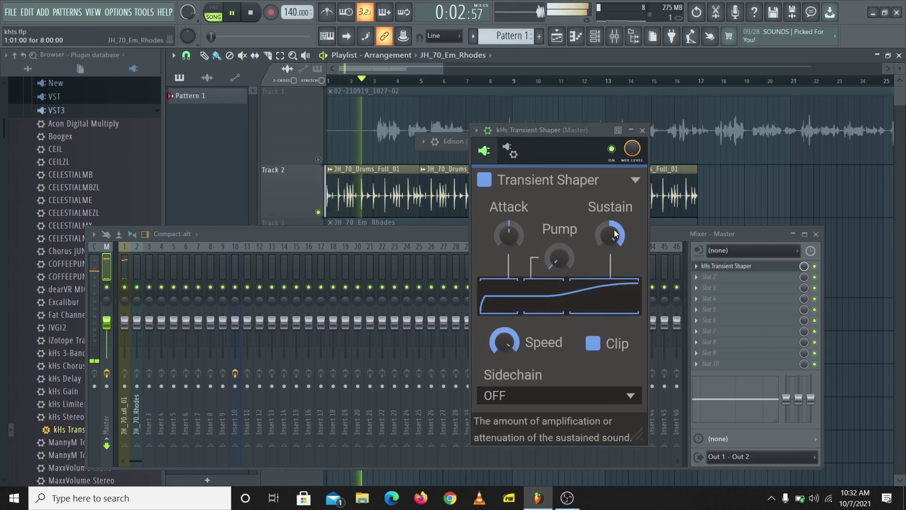
pyautogui.moveTo(511, 346)
pyautogui.mouseDown()
pyautogui.moveTo(510, 372)
pyautogui.moveTo(508, 339)
pyautogui.mouseUp()
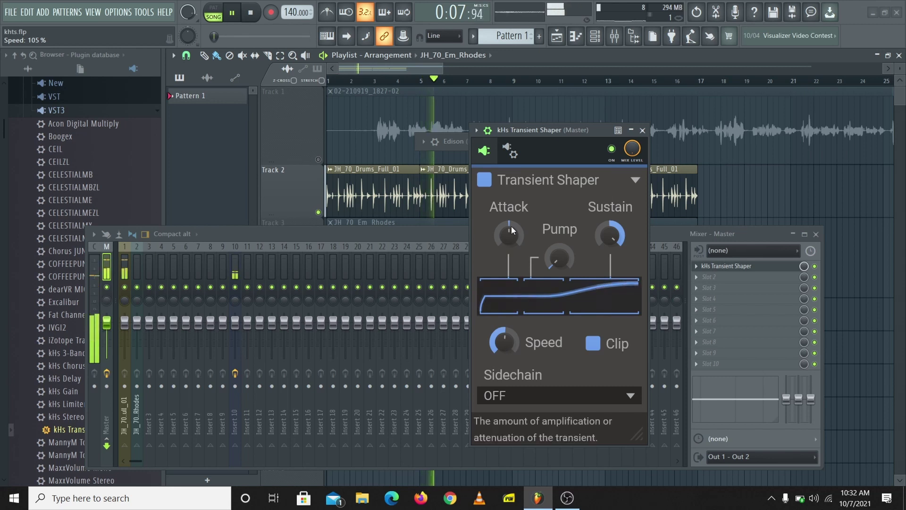
pyautogui.doubleClick(605, 237)
# - Raise Attack to about 87 % and audition Speed between 20 % and 500 % on the drums, leaving it at 500 %
pyautogui.moveTo(514, 236); pyautogui.dragTo(514, 225)
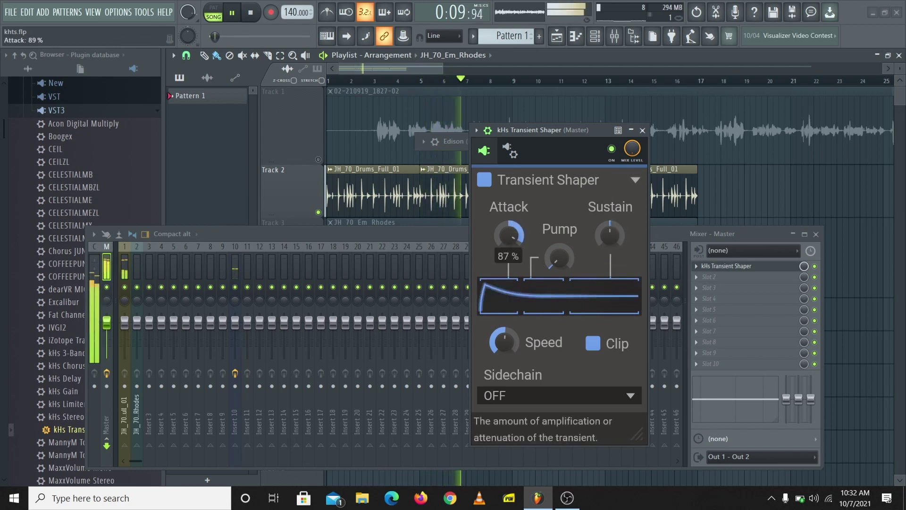
pyautogui.moveTo(503, 341)
pyautogui.mouseDown()
pyautogui.moveTo(502, 352)
pyautogui.moveTo(503, 344)
pyautogui.mouseUp()
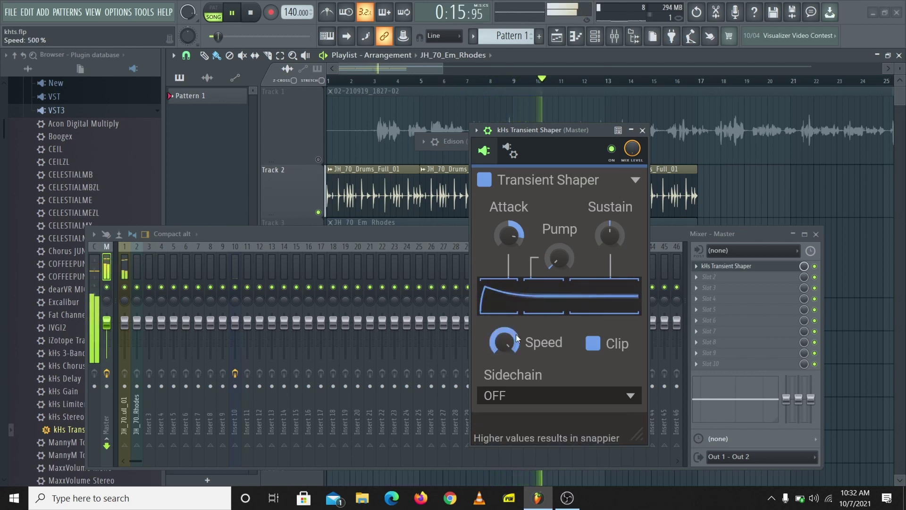
pyautogui.moveTo(516, 338); pyautogui.dragTo(512, 339)
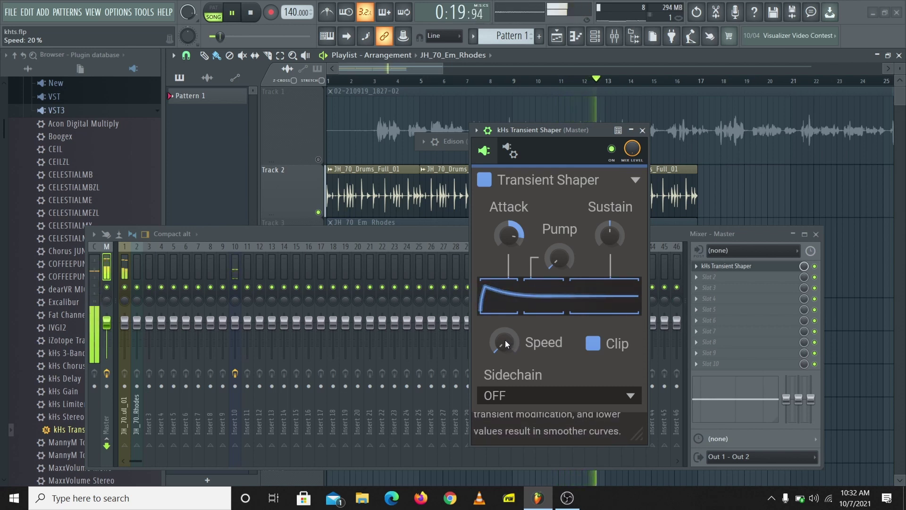
pyautogui.scroll(10, 506, 339)
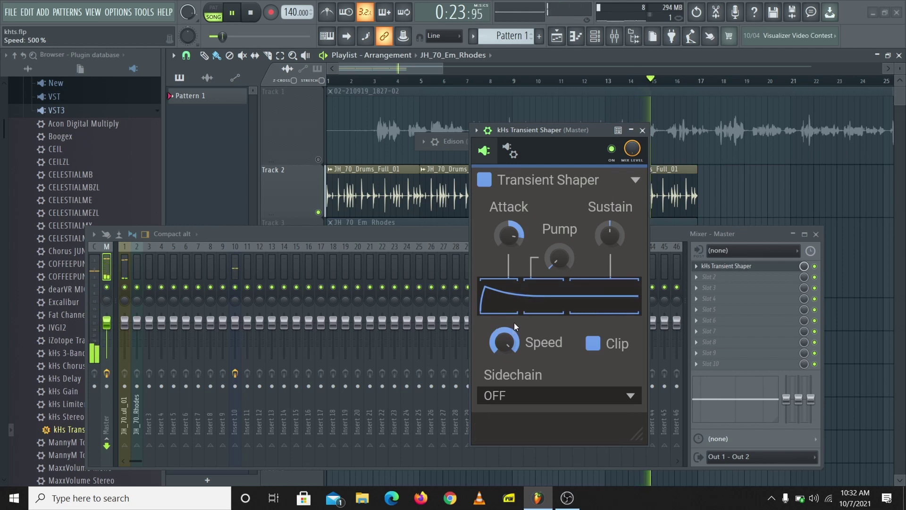
pyautogui.moveTo(509, 340)
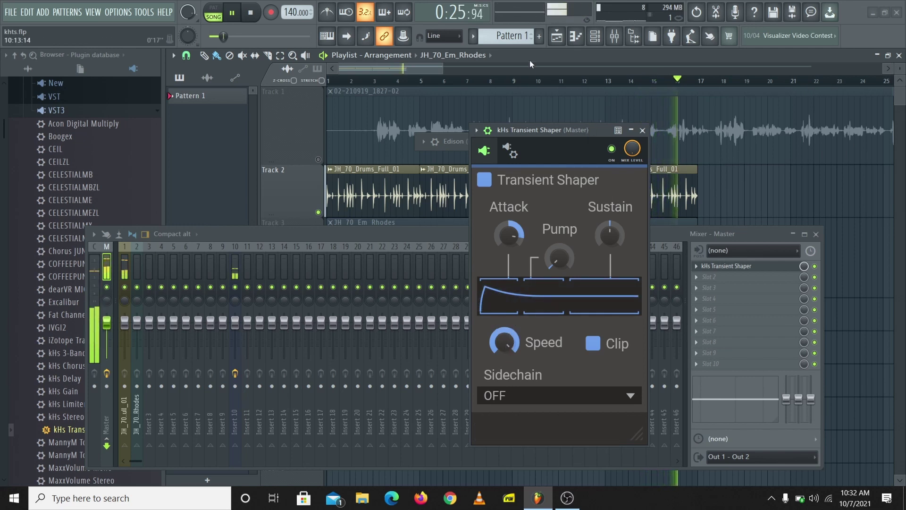
pyautogui.click(432, 83)
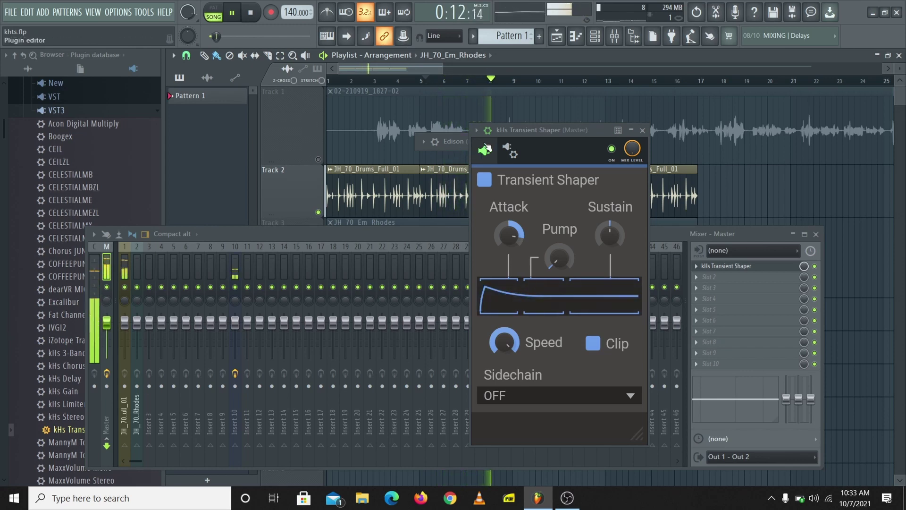
# - Stop playback and raise the Transient Shaper's Pump to most of its range
pyautogui.moveTo(507, 133); pyautogui.dragTo(365, 109)
pyautogui.press('space')
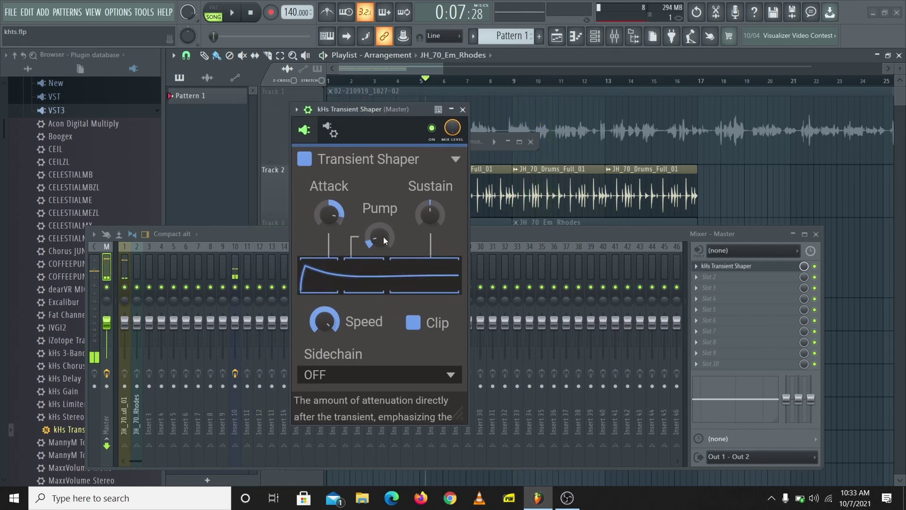
pyautogui.moveTo(384, 236); pyautogui.dragTo(384, 198)
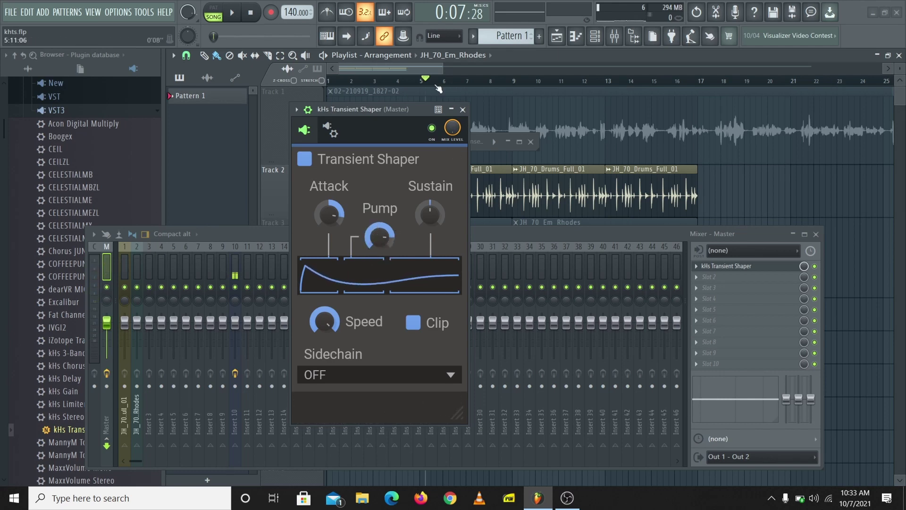
# - Raise the Transient Shaper's Pump to 100 % and return both Pump and Attack to their defaults
pyautogui.moveTo(366, 105); pyautogui.dragTo(618, 106)
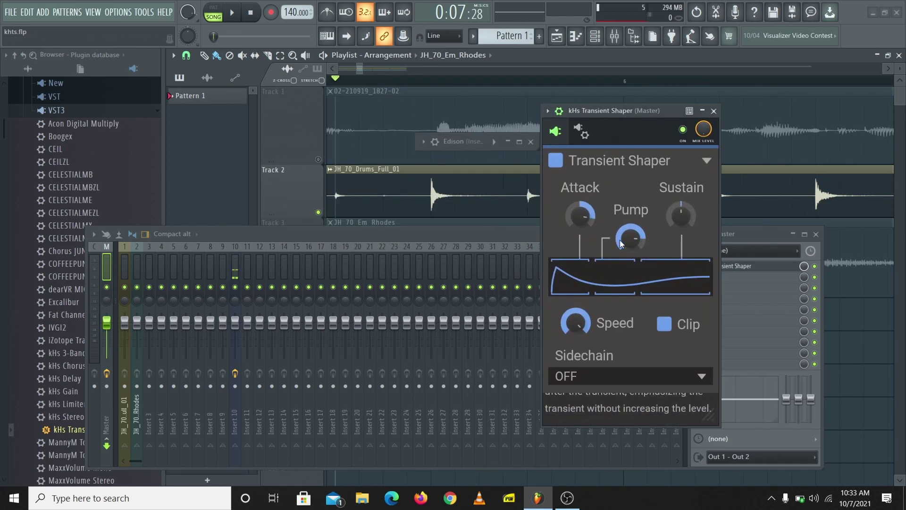
pyautogui.moveTo(620, 240); pyautogui.dragTo(619, 208)
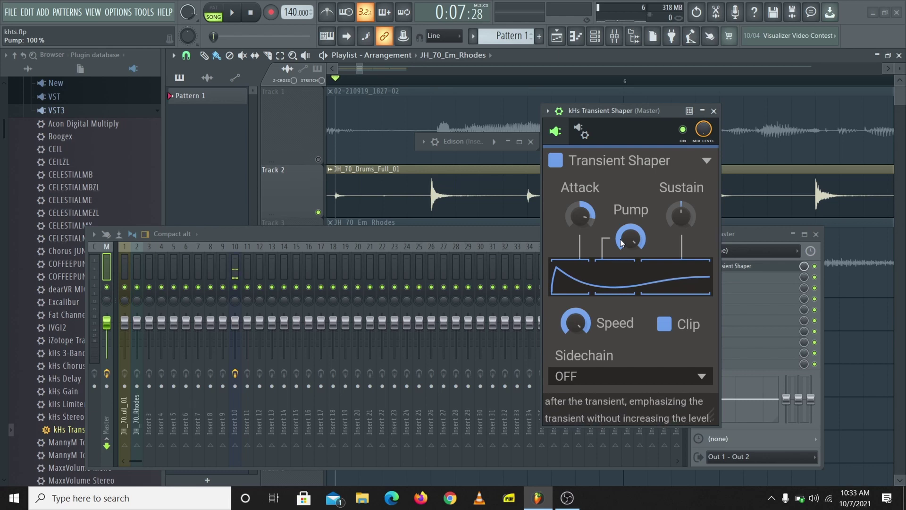
pyautogui.moveTo(616, 113); pyautogui.dragTo(571, 135)
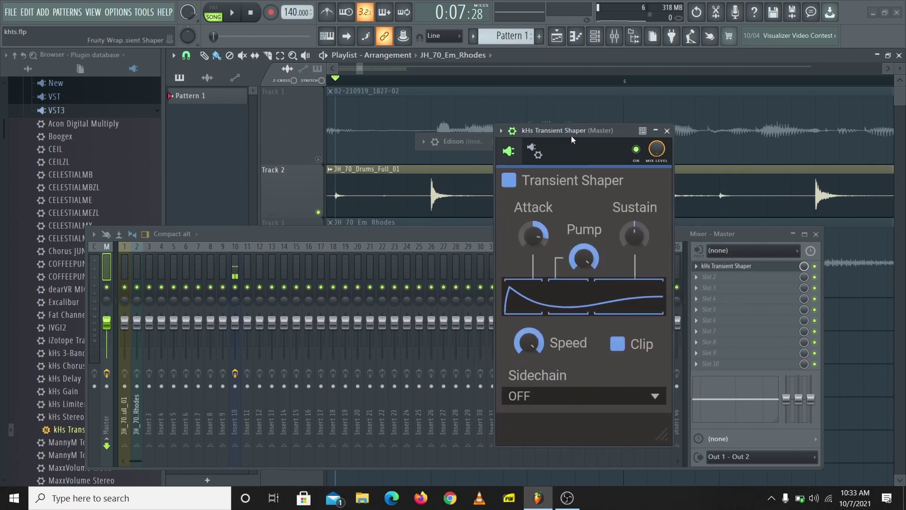
pyautogui.doubleClick(584, 258)
pyautogui.doubleClick(534, 237)
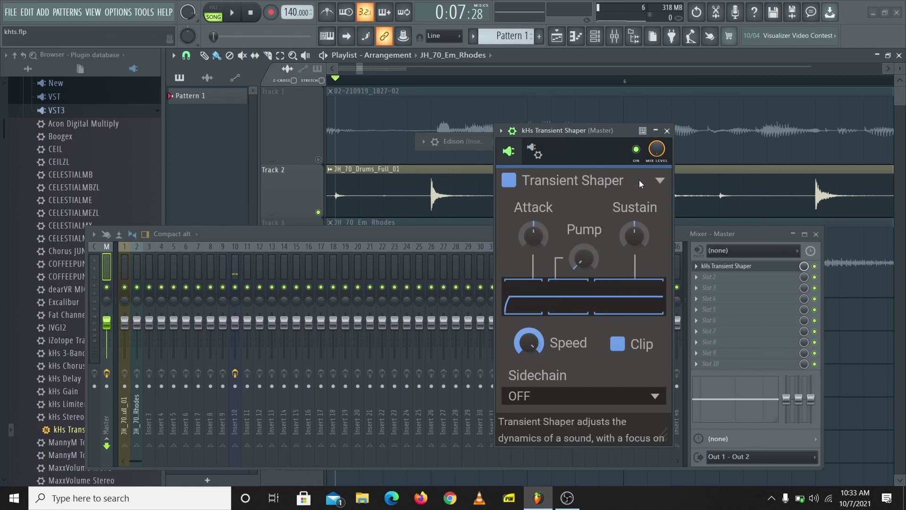
# - Solo Track 3 with the JH_70_Em_Rhodes clips and start playback
pyautogui.scroll(-1, 354, 165)
pyautogui.scroll(-1, 354, 164)
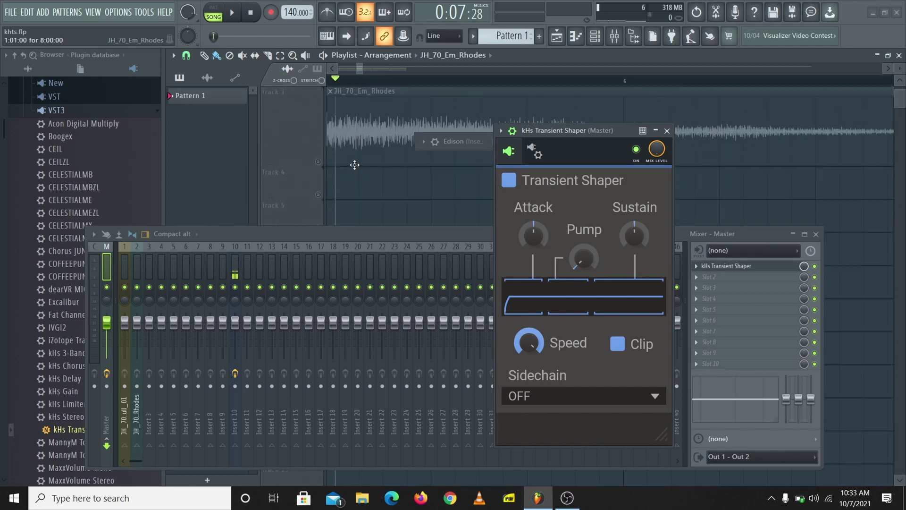
pyautogui.click(318, 160)
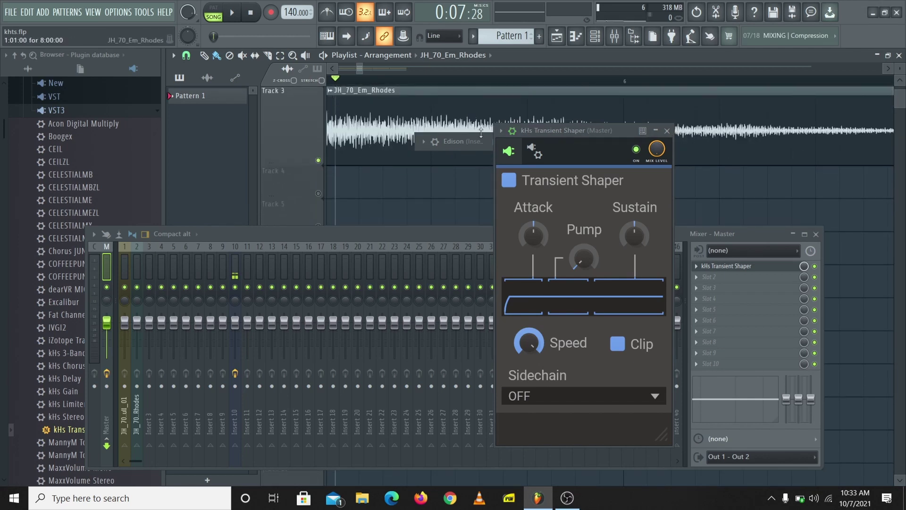
pyautogui.press('space')
pyautogui.moveTo(551, 131); pyautogui.dragTo(416, 128)
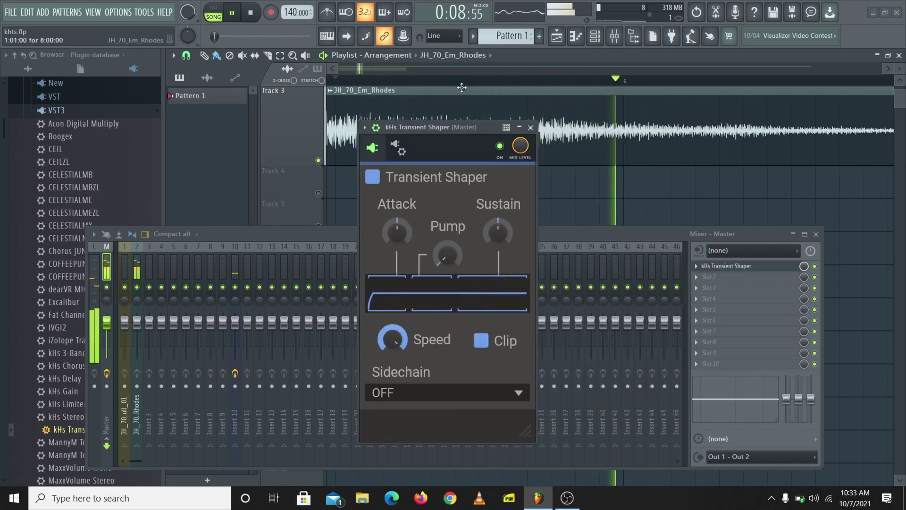
pyautogui.scroll(-4, 462, 88)
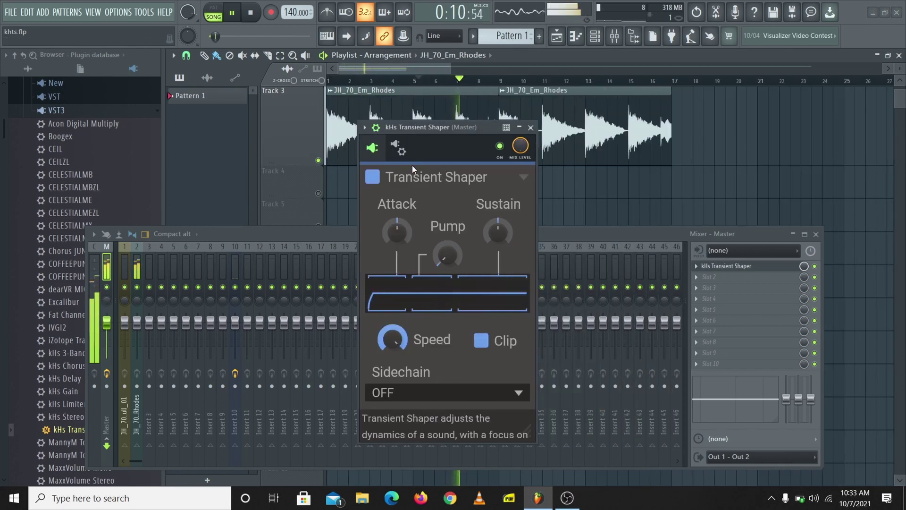
# - Audition the Add Sustain and Drum Shaper factory presets, load Attack Enhancer and replay the Rhodes from bar 2
pyautogui.click(524, 178)
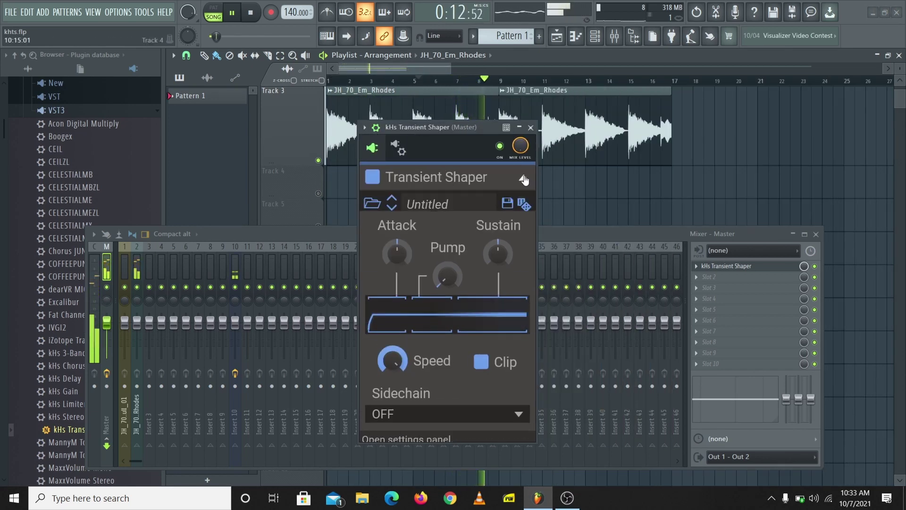
pyautogui.click(414, 204)
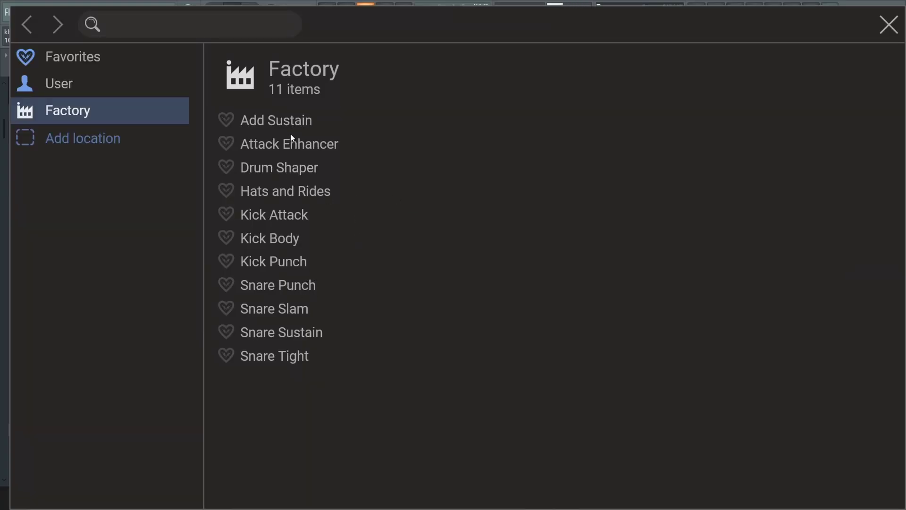
pyautogui.click(323, 126)
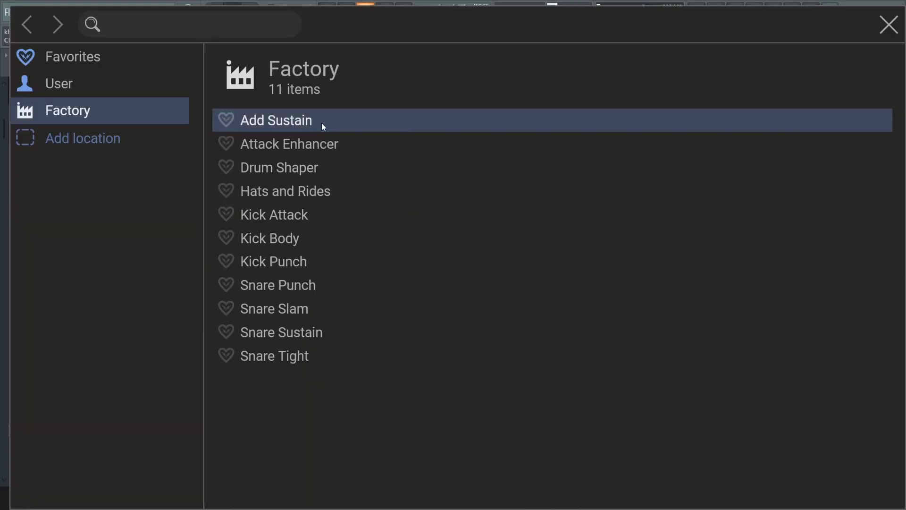
pyautogui.click(287, 176)
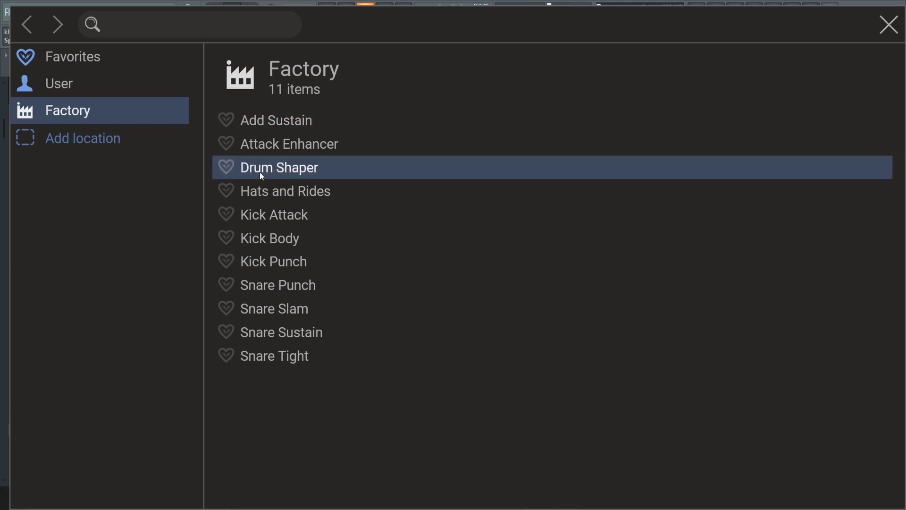
pyautogui.doubleClick(279, 145)
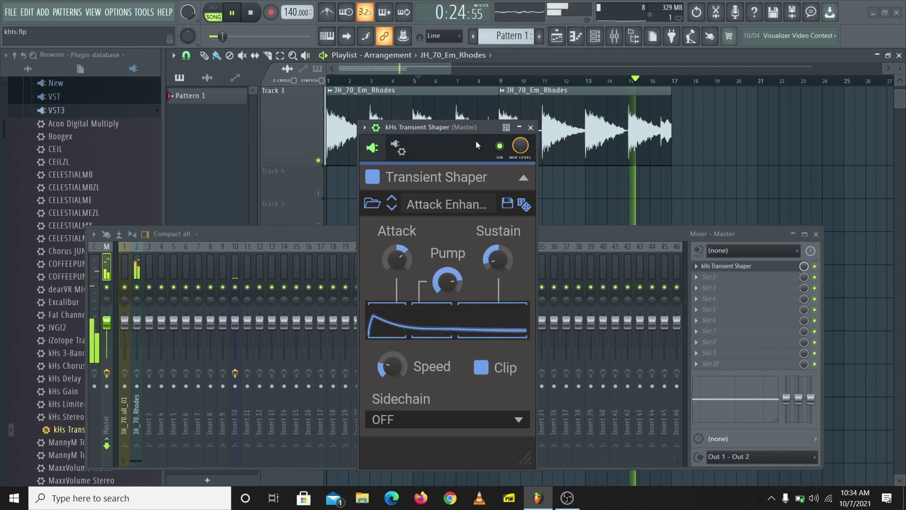
pyautogui.click(347, 81)
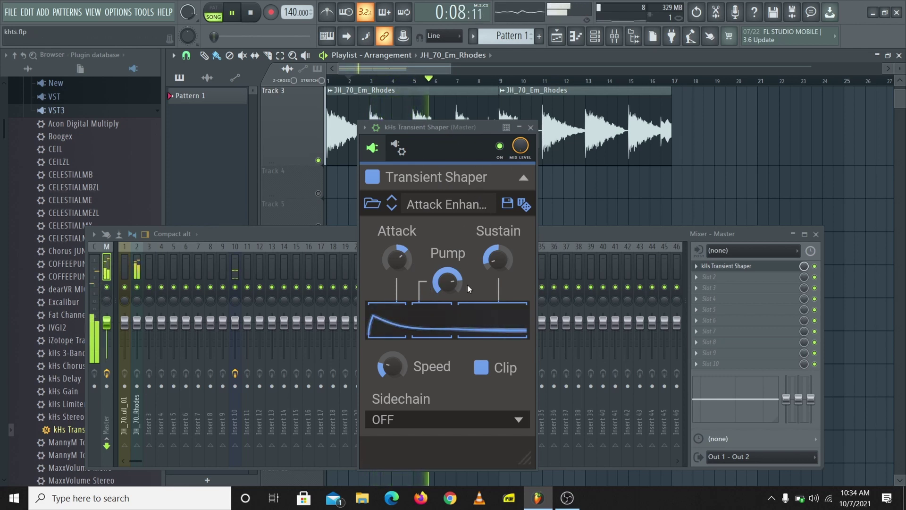
# - Set Speed to 100 % and reset Attack, Pump and Sustain to their defaults
pyautogui.moveTo(391, 366); pyautogui.dragTo(395, 282)
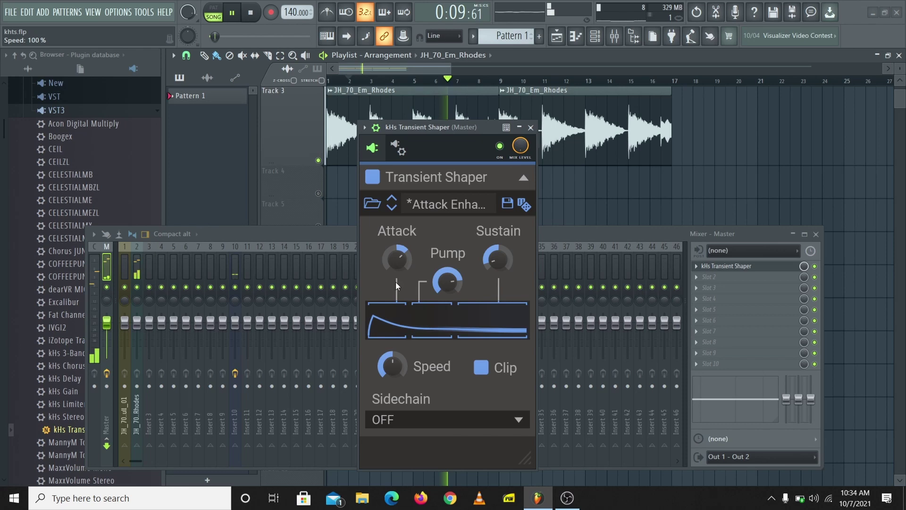
pyautogui.doubleClick(402, 251)
pyautogui.doubleClick(438, 284)
pyautogui.doubleClick(490, 260)
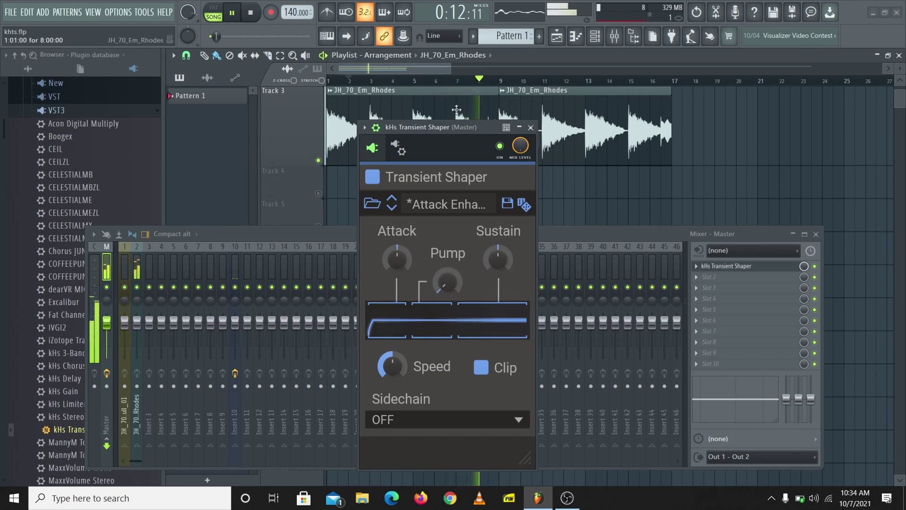
# - Stop playback and close the Edison window that overlaps the playlist
pyautogui.moveTo(457, 128); pyautogui.dragTo(552, 188)
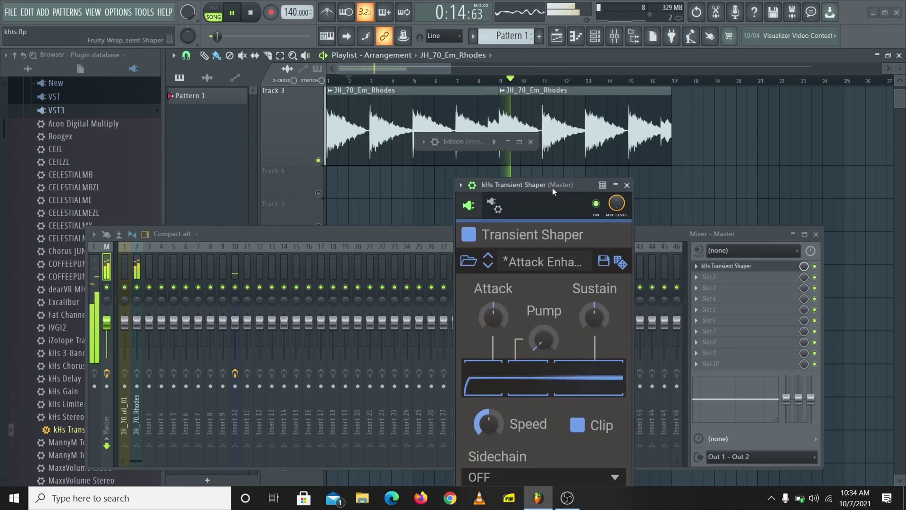
pyautogui.press('space')
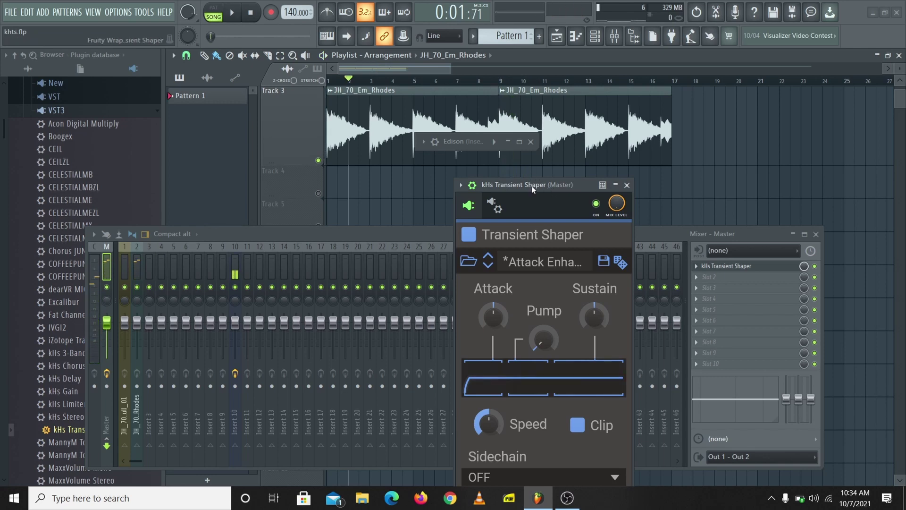
pyautogui.moveTo(532, 189); pyautogui.dragTo(581, 137)
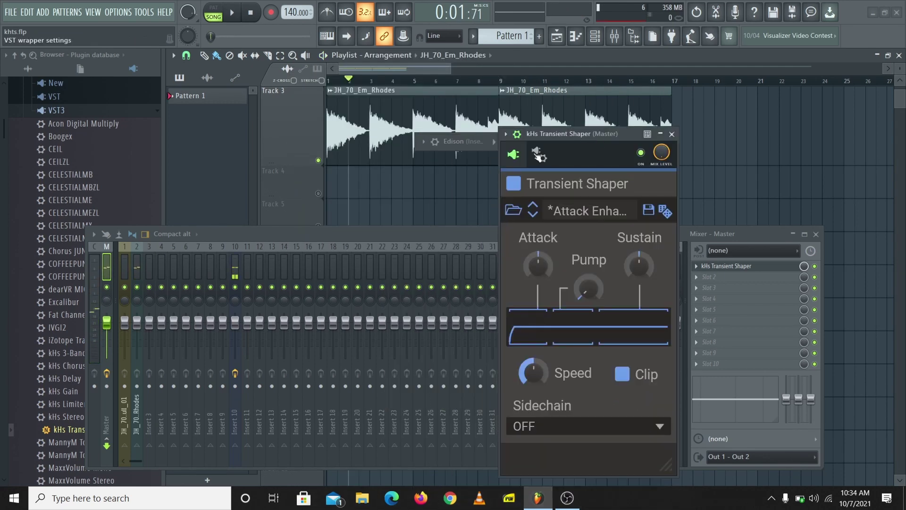
pyautogui.moveTo(457, 142); pyautogui.dragTo(248, 226)
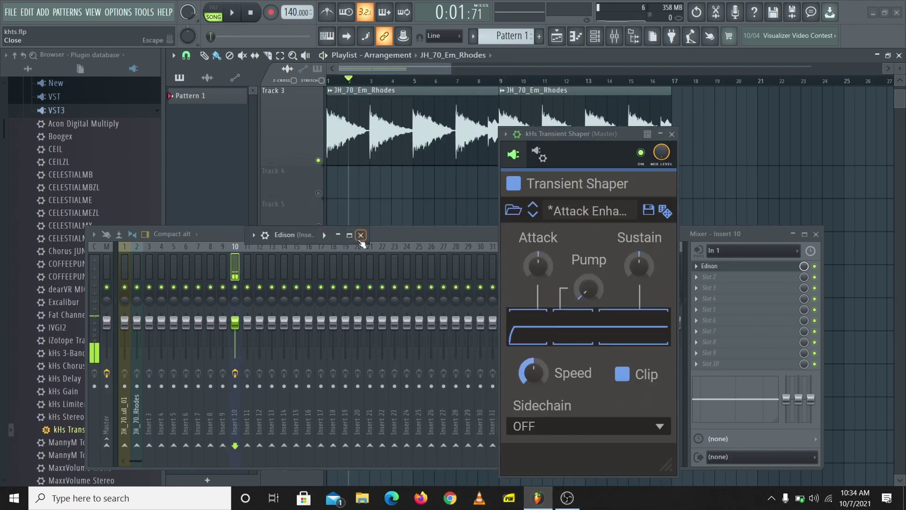
pyautogui.click(361, 235)
pyautogui.scroll(3, 358, 185)
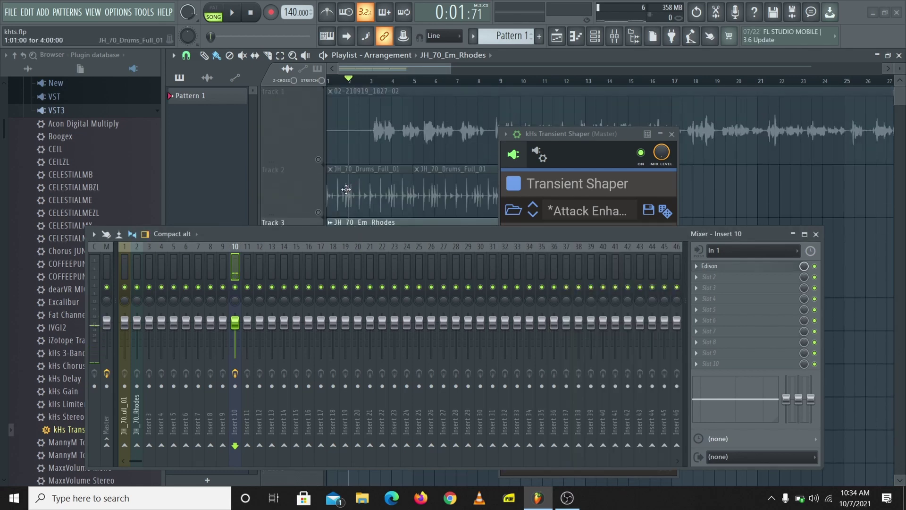
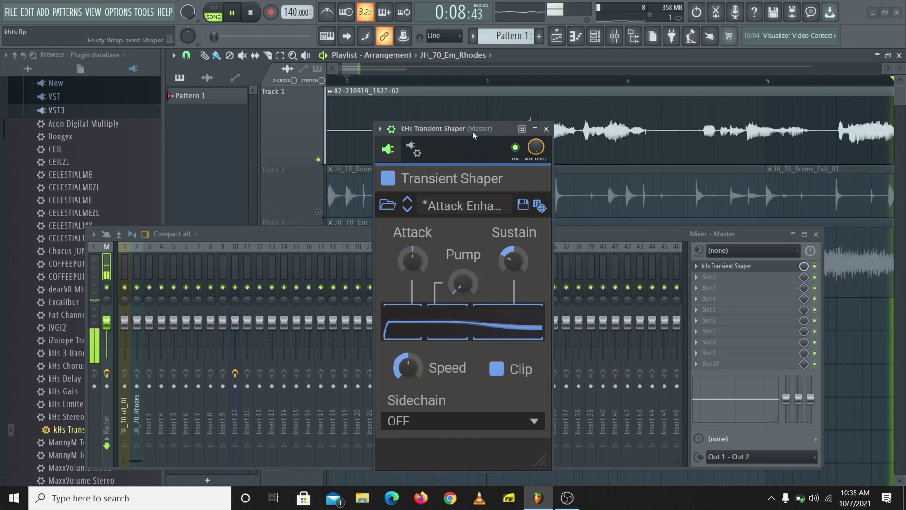
# - Stop playback and examine the waveform of the 02-210919_1827-02 clip on Track 1 alongside the Sustain control
pyautogui.press('space')
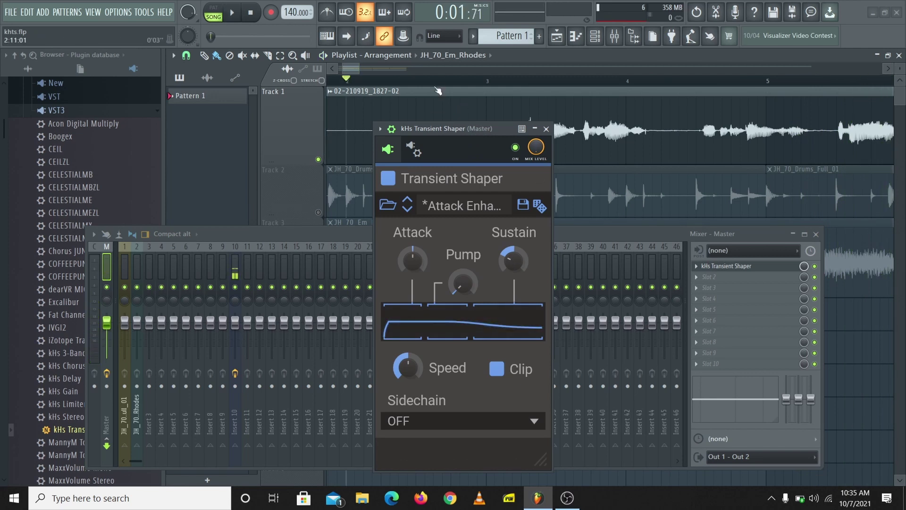
pyautogui.scroll(-1, 440, 88)
pyautogui.scroll(-3, 440, 88)
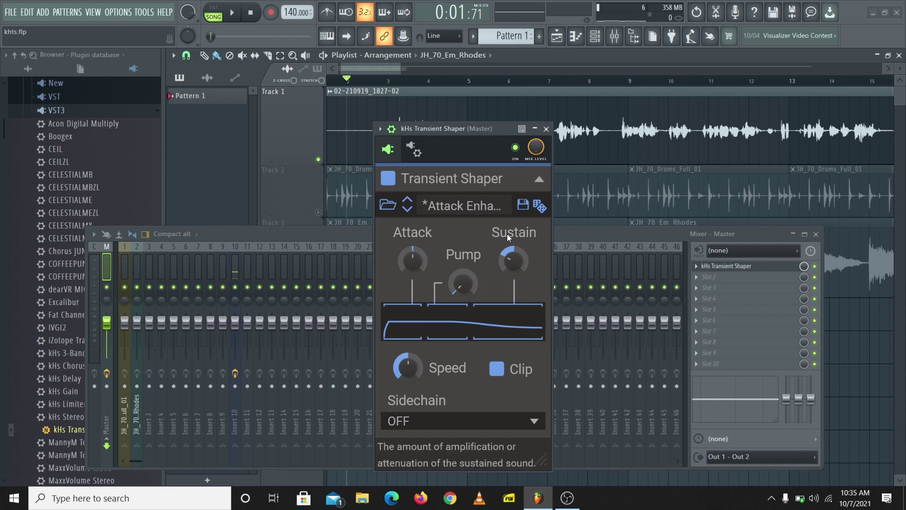
pyautogui.scroll(3, 402, 88)
pyautogui.scroll(2, 402, 88)
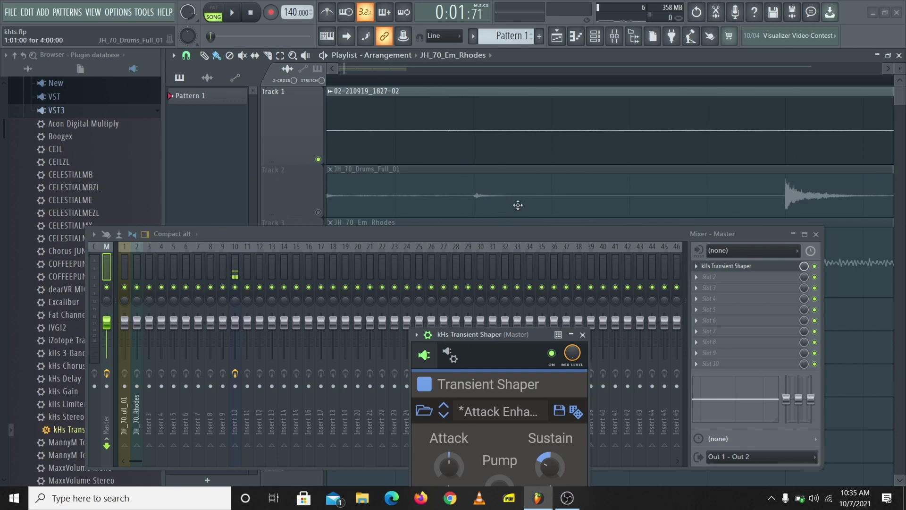
pyautogui.scroll(-3, 524, 335)
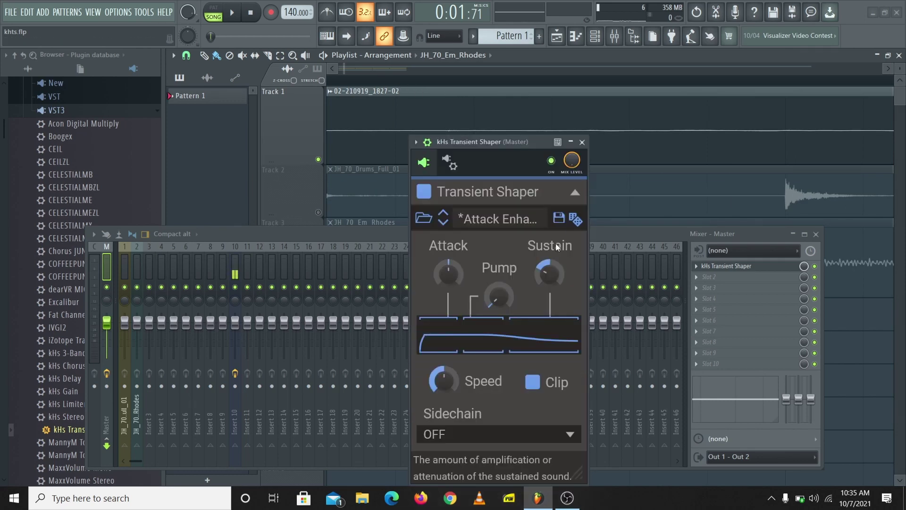
pyautogui.moveTo(547, 278); pyautogui.dragTo(547, 280)
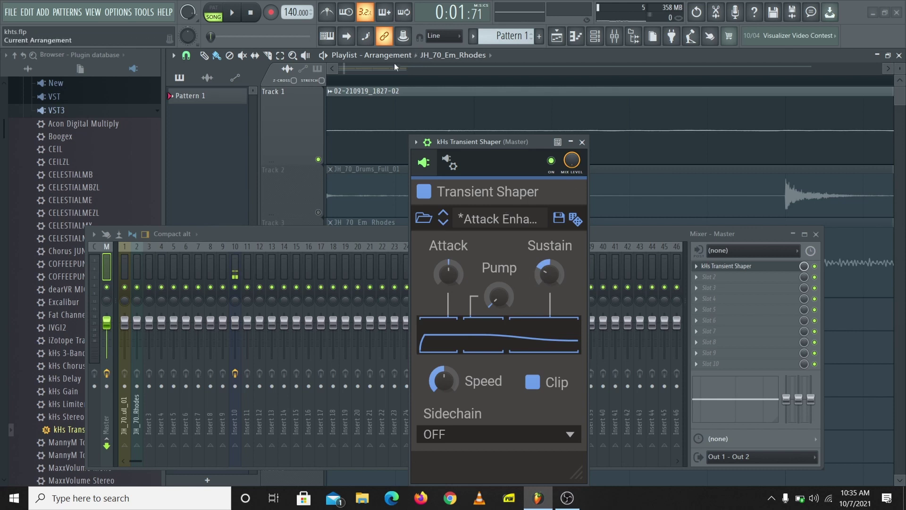
pyautogui.scroll(-2, 684, 108)
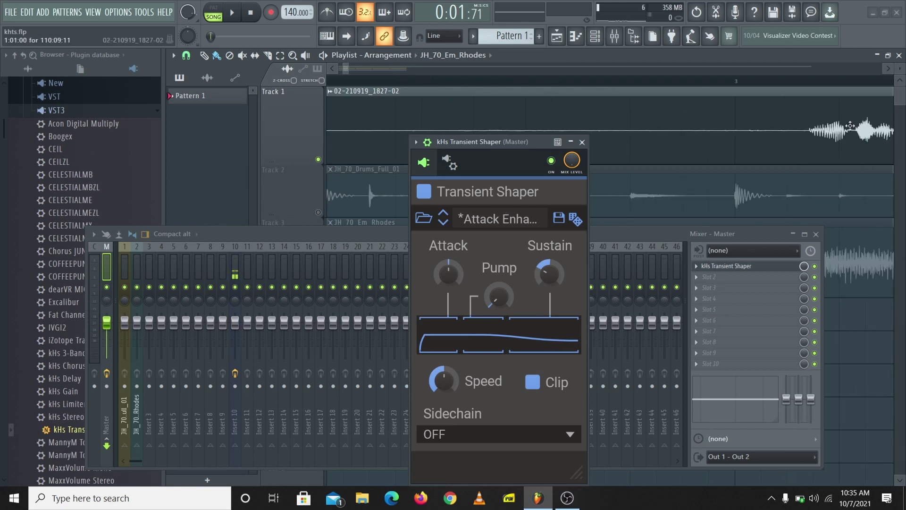
pyautogui.scroll(2, 877, 85)
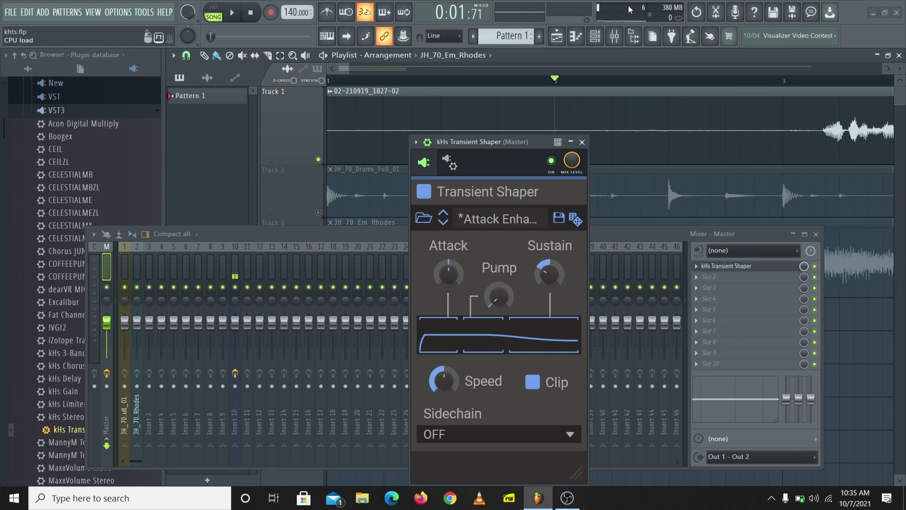
pyautogui.moveTo(517, 142); pyautogui.dragTo(493, 163)
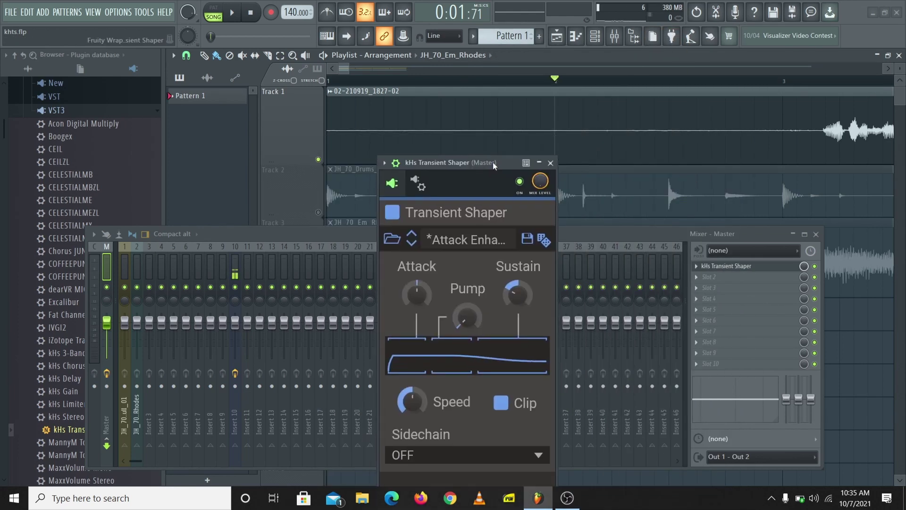
pyautogui.scroll(-5, 419, 88)
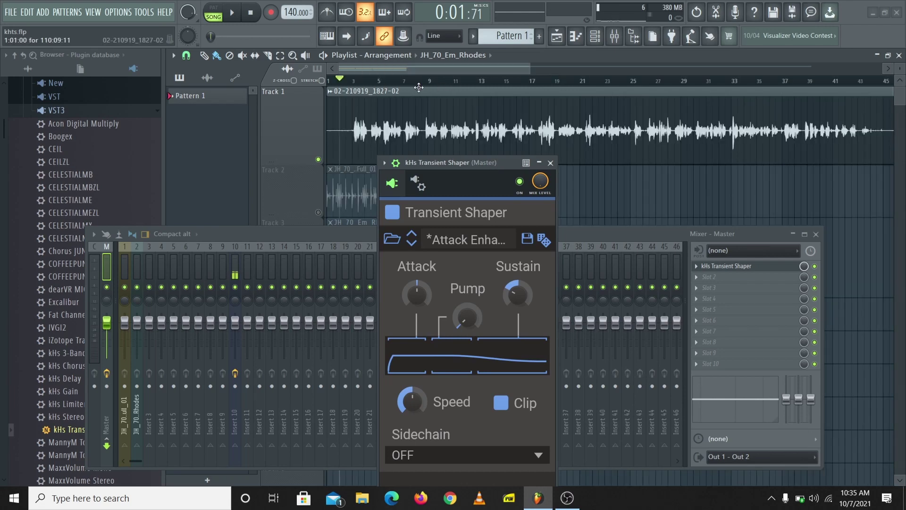
pyautogui.scroll(-2, 433, 138)
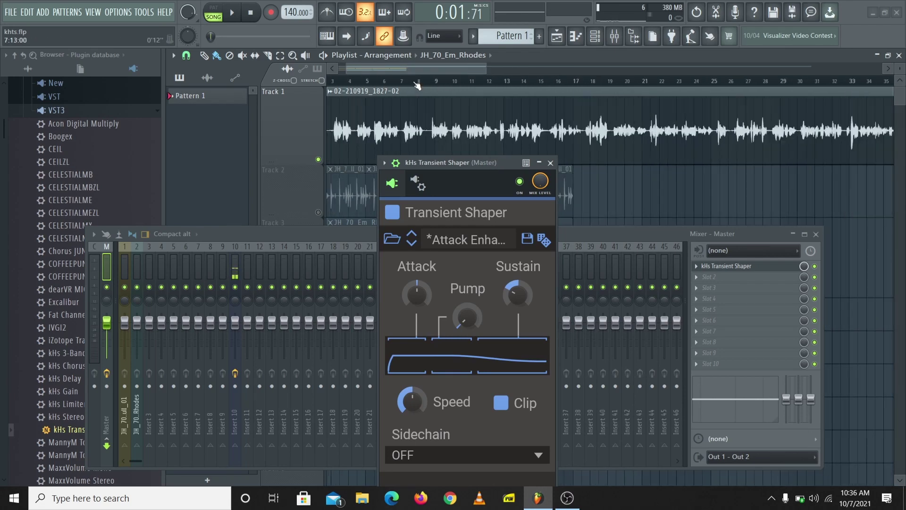
# - Reset the Transient Shaper's Sustain to 0 %
pyautogui.moveTo(460, 163); pyautogui.dragTo(434, 111)
pyautogui.doubleClick(495, 249)
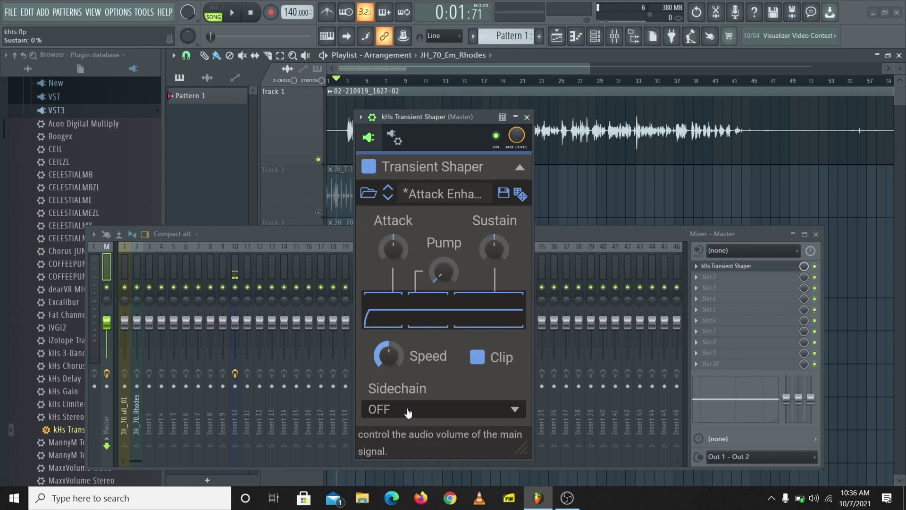
# - Move the mixer window and delete kHs Transient Shaper from the Master track's effect slot
pyautogui.click(238, 236)
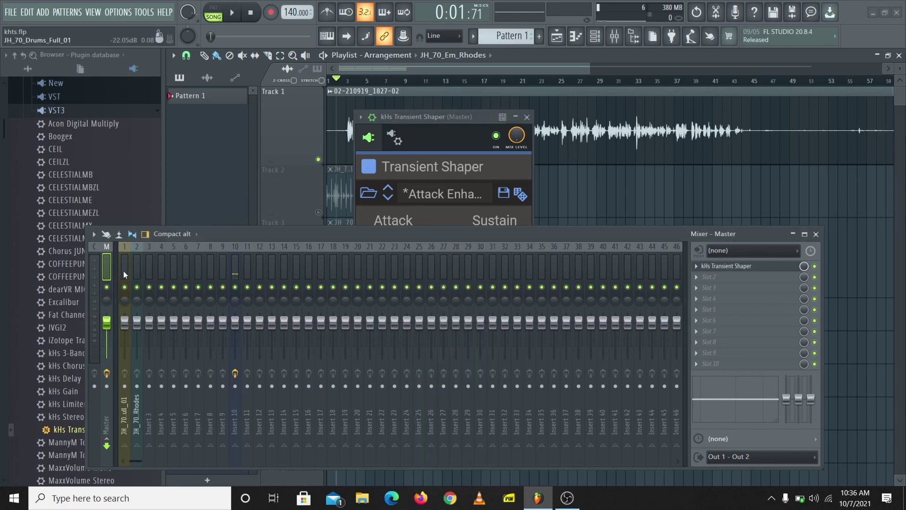
pyautogui.click(135, 270)
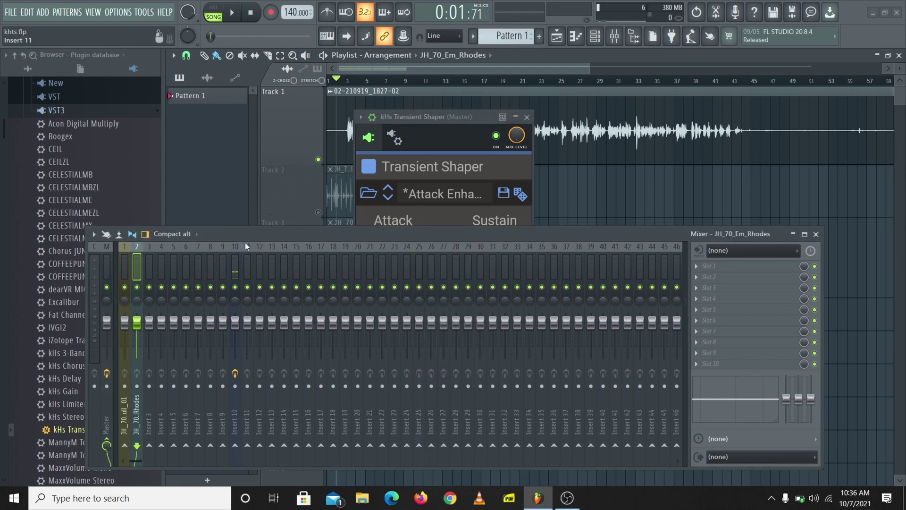
pyautogui.moveTo(246, 236); pyautogui.dragTo(354, 213)
pyautogui.click(202, 253)
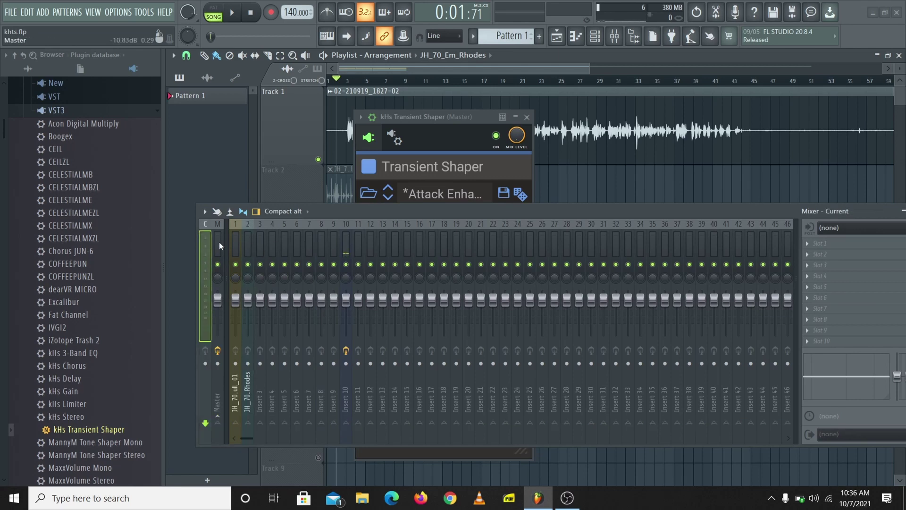
pyautogui.click(219, 242)
pyautogui.click(838, 243)
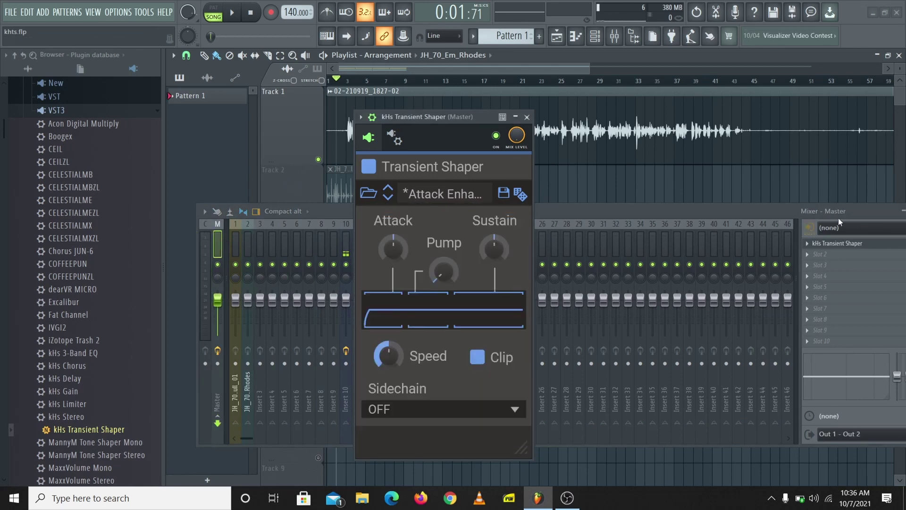
pyautogui.click(808, 243)
pyautogui.click(797, 252)
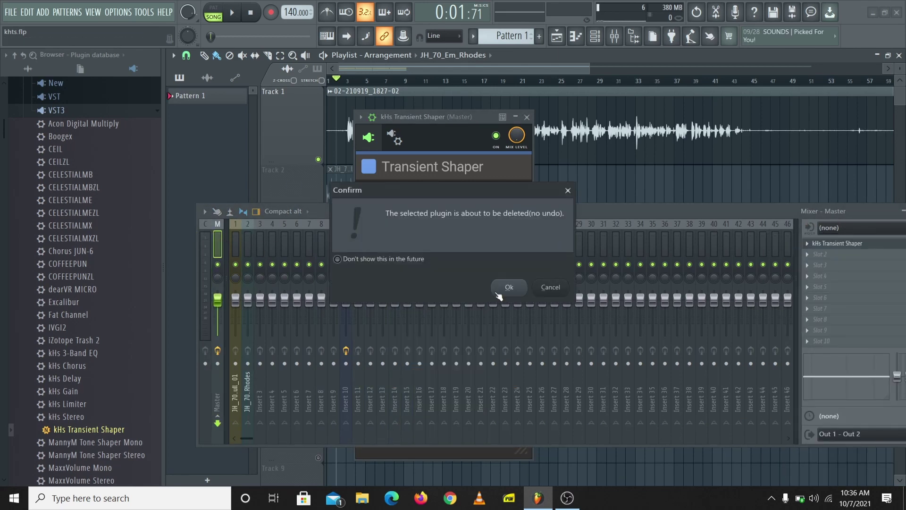
pyautogui.click(509, 287)
# - Add kHs Transient Shaper to the JH_70_Drums_Full_01 mixer track and sidechain the JH_70_Em_Rhodes track to it
pyautogui.moveTo(87, 431); pyautogui.dragTo(235, 242)
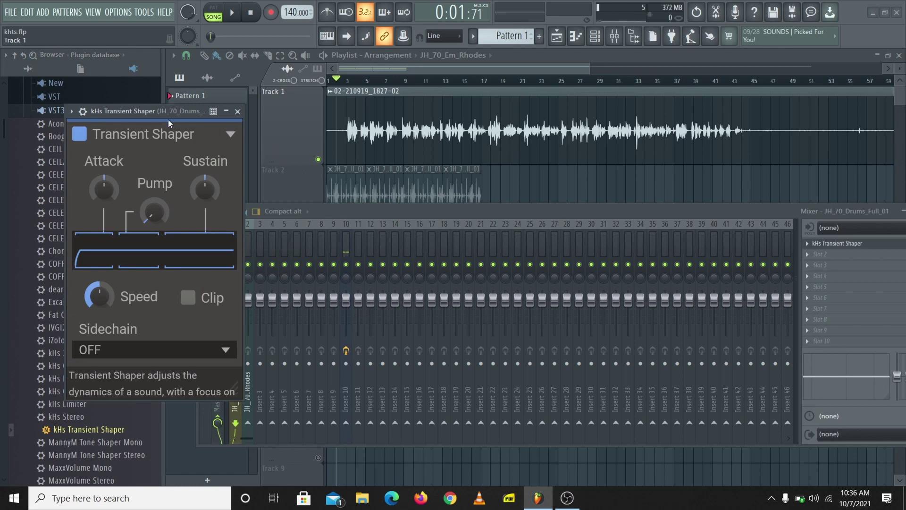
pyautogui.click(248, 243)
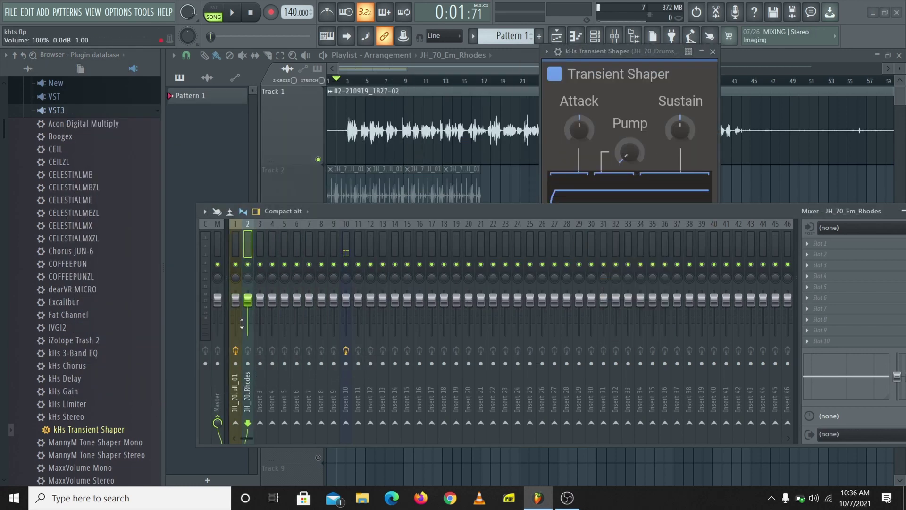
pyautogui.rightClick(236, 427)
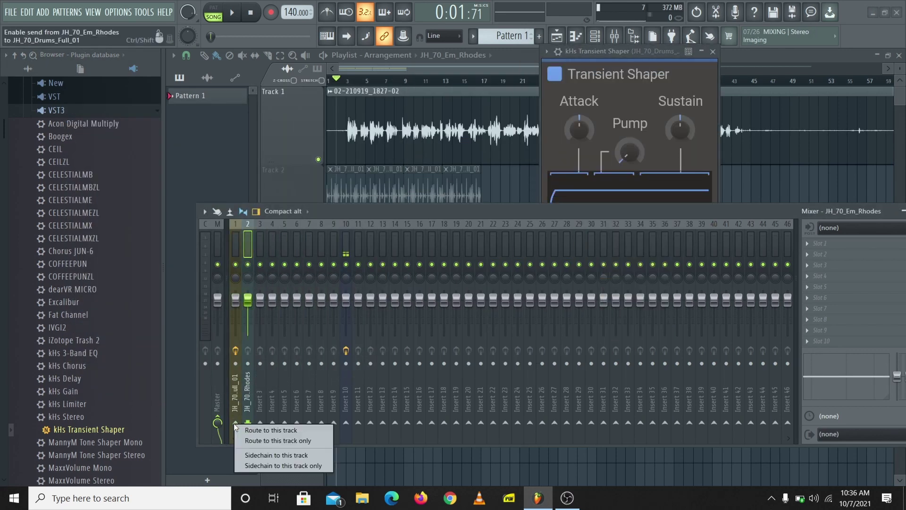
pyautogui.click(275, 455)
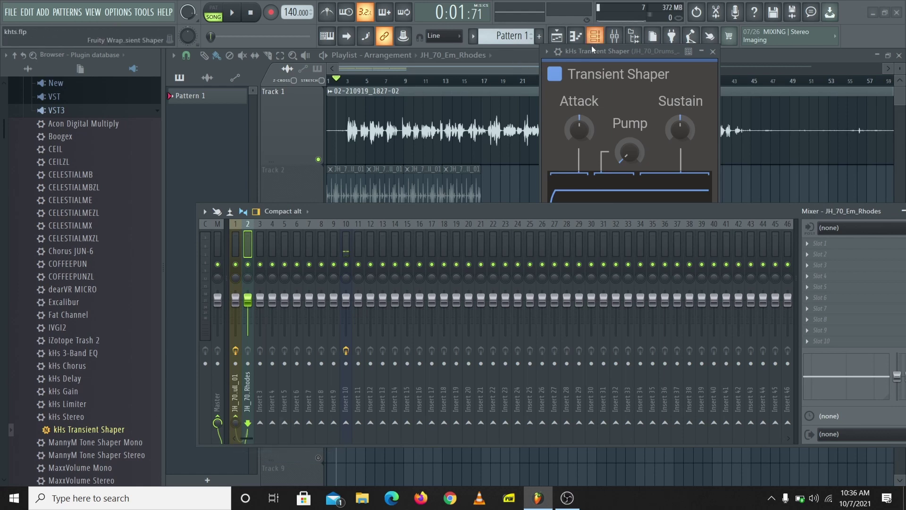
# - Set the Sidechain source of the drums track's Transient Shaper to INPUT 3+4
pyautogui.moveTo(591, 49); pyautogui.dragTo(524, 63)
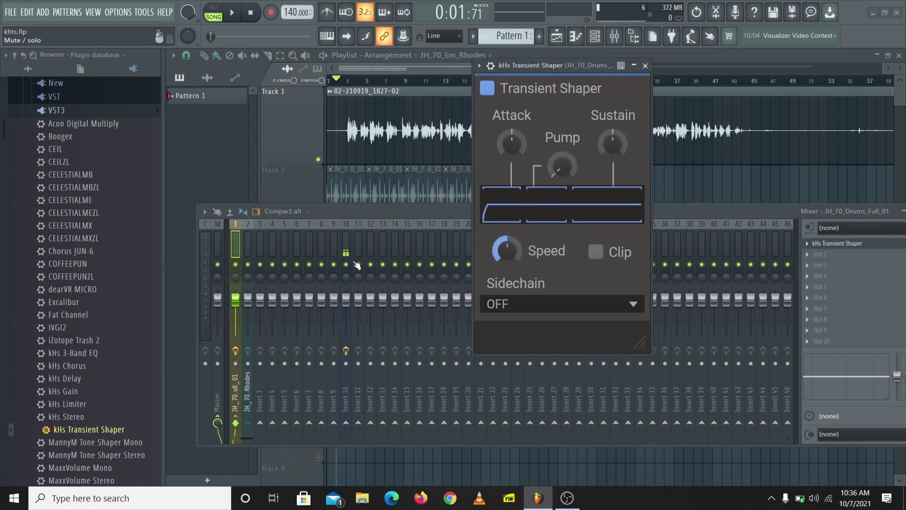
pyautogui.click(519, 304)
pyautogui.click(556, 335)
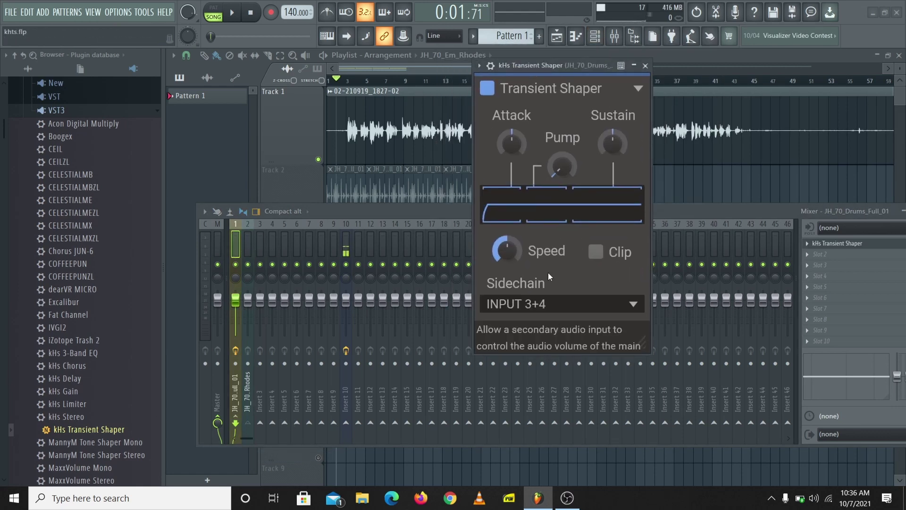
# - Map the plugin's Aux #1 input to JH_70_Em_Rhodes in its processing connections and return to the plugin editor
pyautogui.click(491, 68)
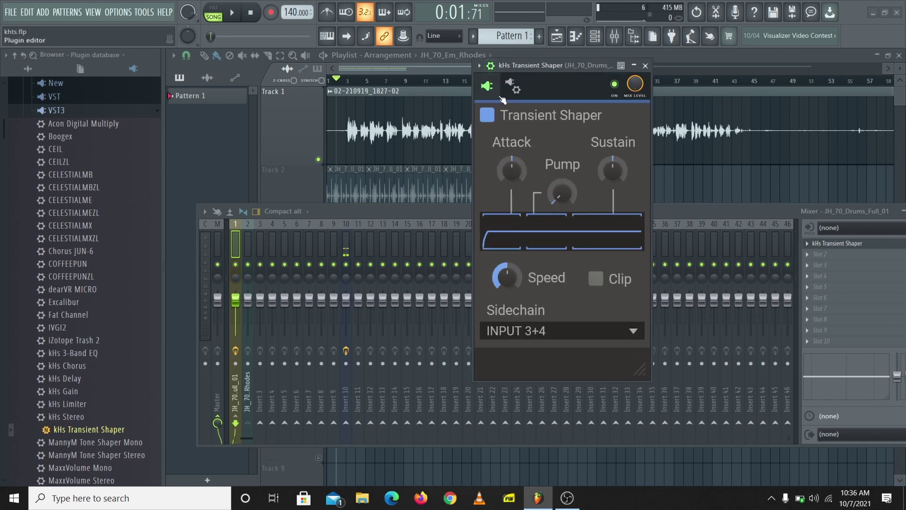
pyautogui.click(513, 88)
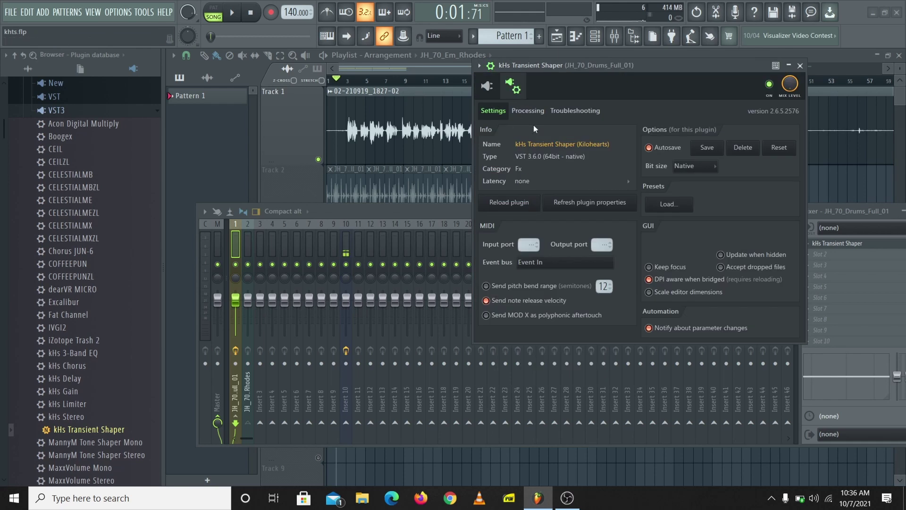
pyautogui.click(528, 111)
pyautogui.click(506, 257)
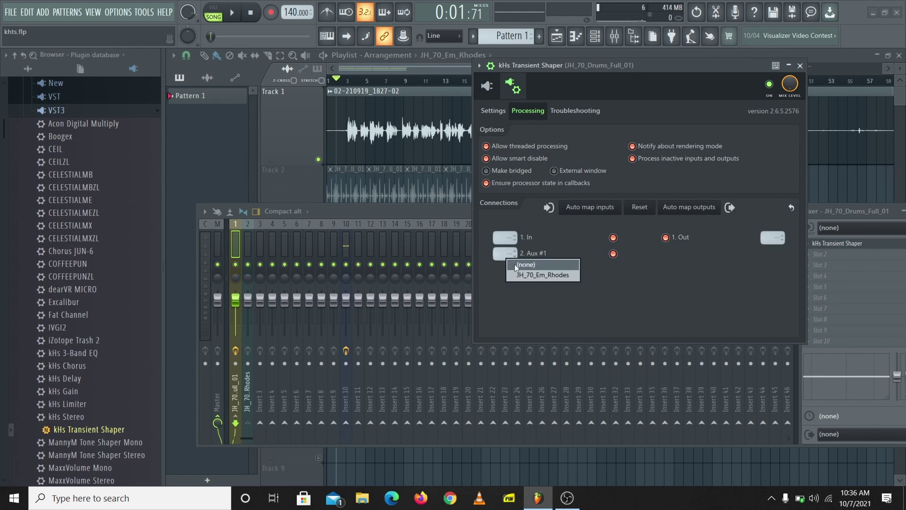
pyautogui.click(523, 273)
pyautogui.click(487, 89)
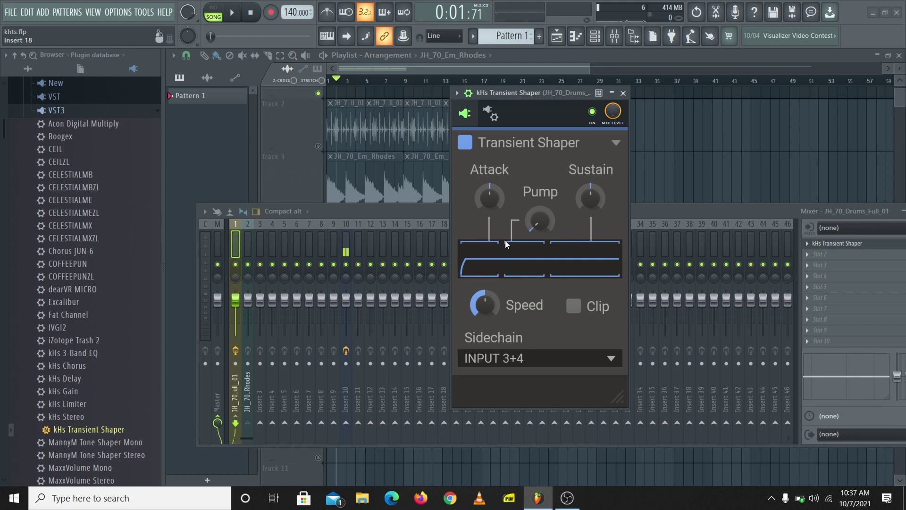
# - Play the Rhodes clips on Track 3 and unmute the JH_70_Drums_Full_01 clips on Track 2
pyautogui.scroll(-3, 423, 186)
pyautogui.scroll(1, 423, 186)
pyautogui.press('space')
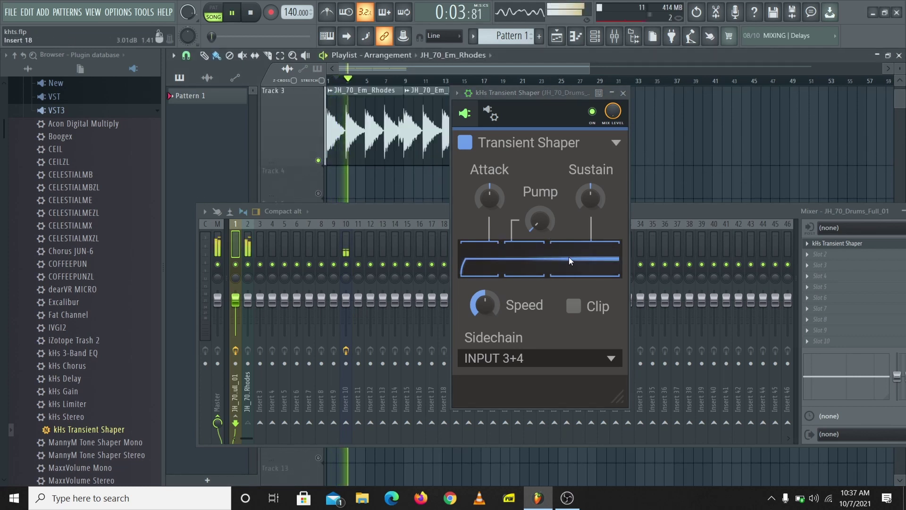
pyautogui.scroll(-2, 331, 156)
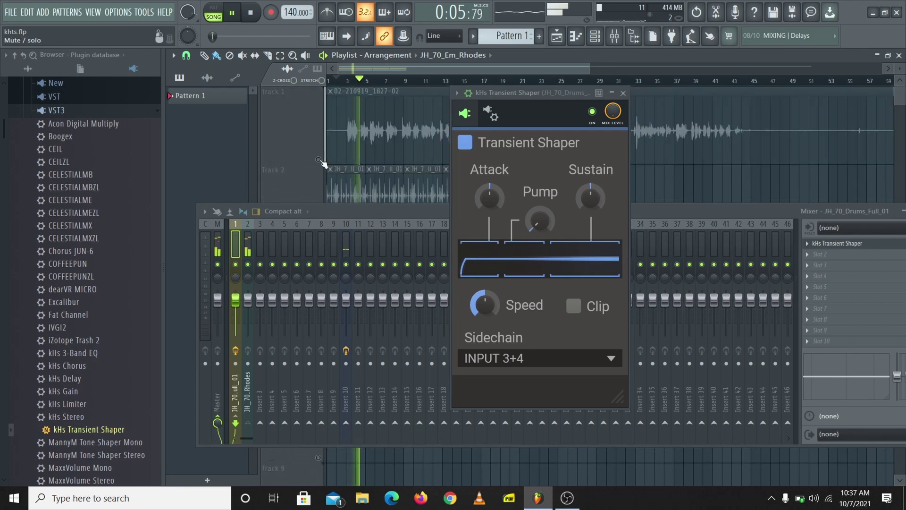
pyautogui.scroll(3, 326, 151)
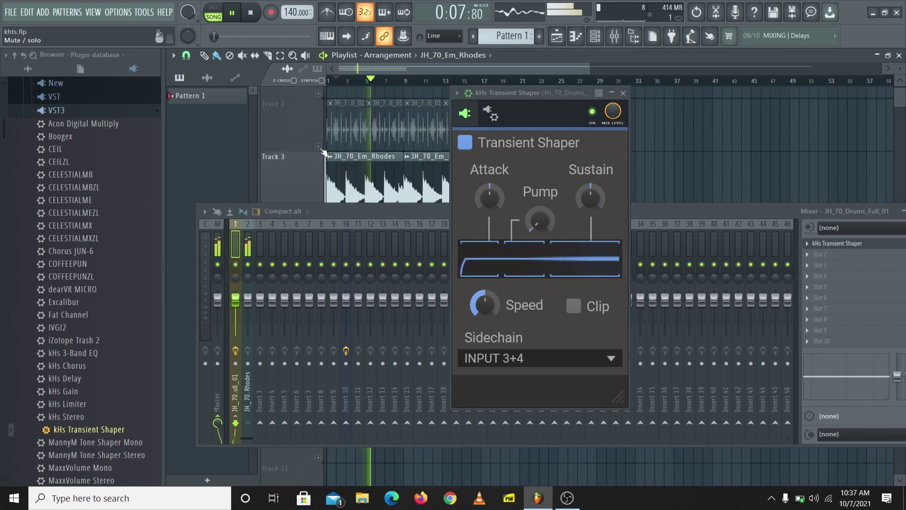
pyautogui.click(318, 147)
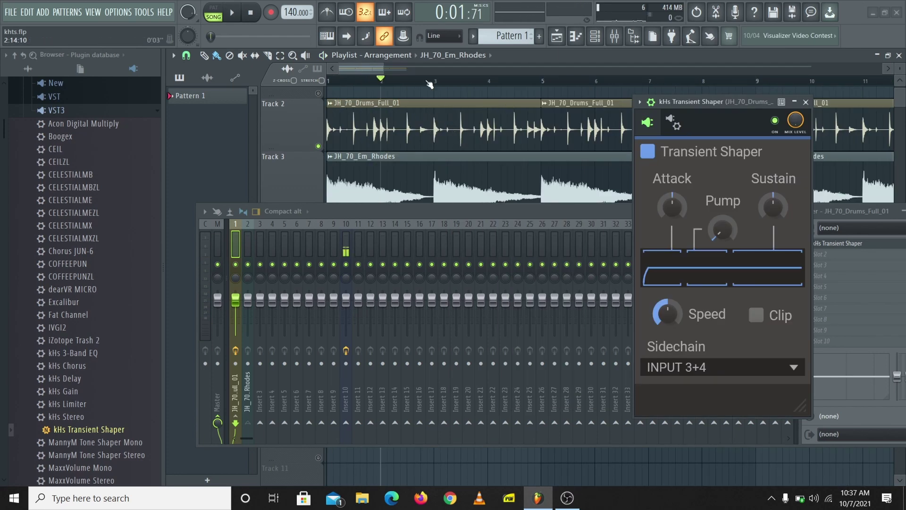
# - Lower the Transient Shaper's Attack and play the drums together with the Rhodes to hear the sidechain's effect
pyautogui.scroll(5, 463, 86)
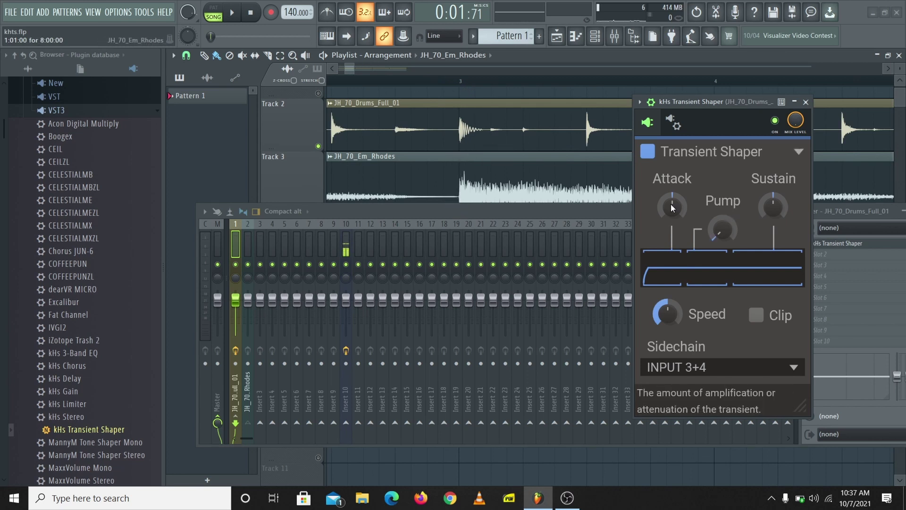
pyautogui.moveTo(672, 206); pyautogui.dragTo(672, 246)
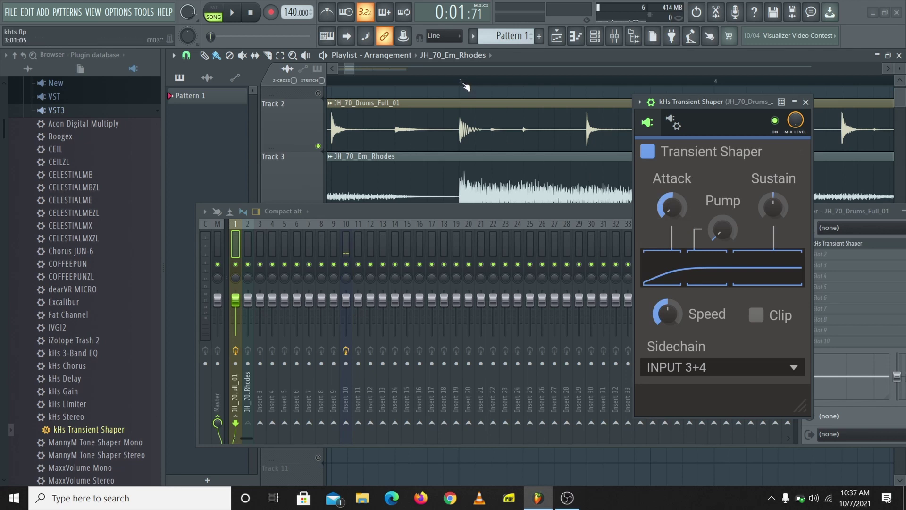
pyautogui.scroll(-3, 464, 87)
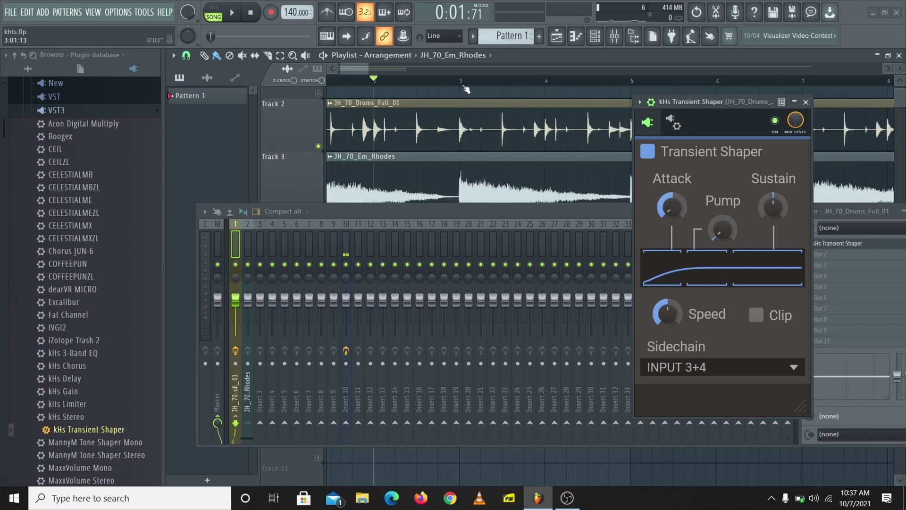
pyautogui.press('space')
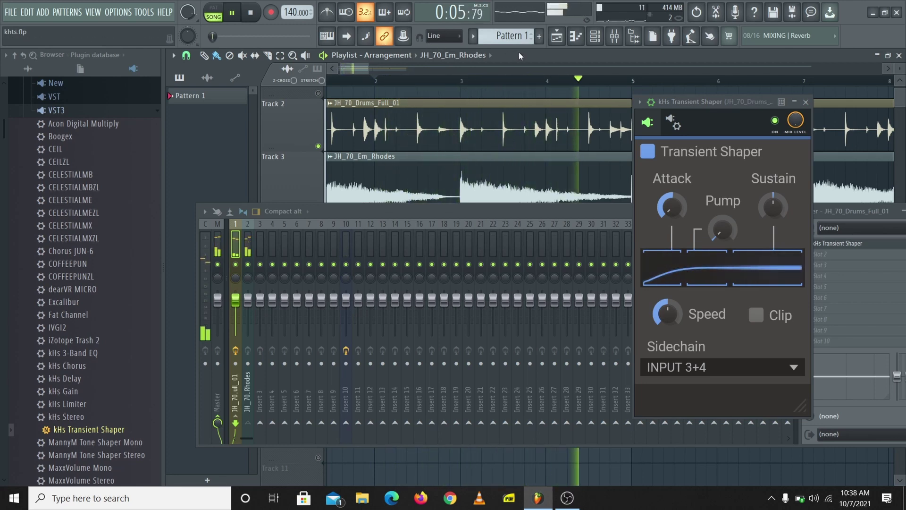
pyautogui.moveTo(731, 105); pyautogui.dragTo(312, 128)
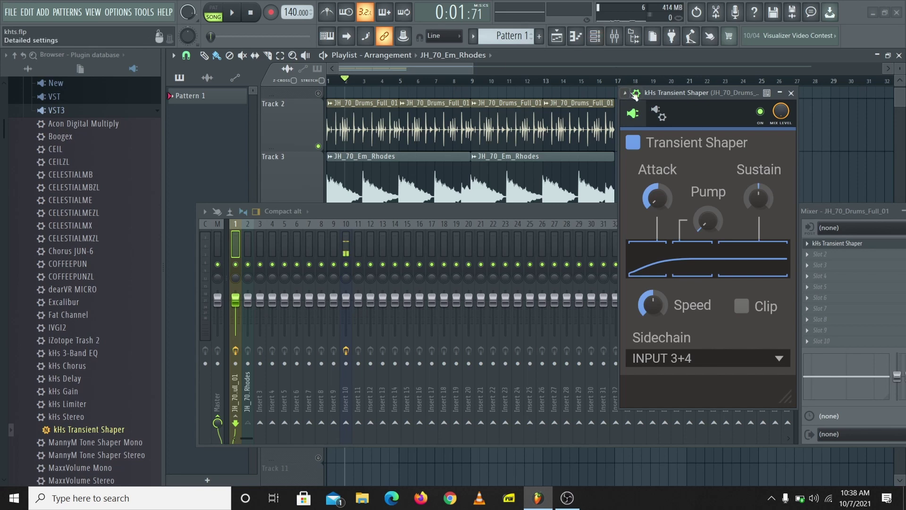
# - Try raising the Transient Shaper's Pump and return it to its minimum, repositioning the plugin window over the playlist
pyautogui.moveTo(683, 91); pyautogui.dragTo(451, 53)
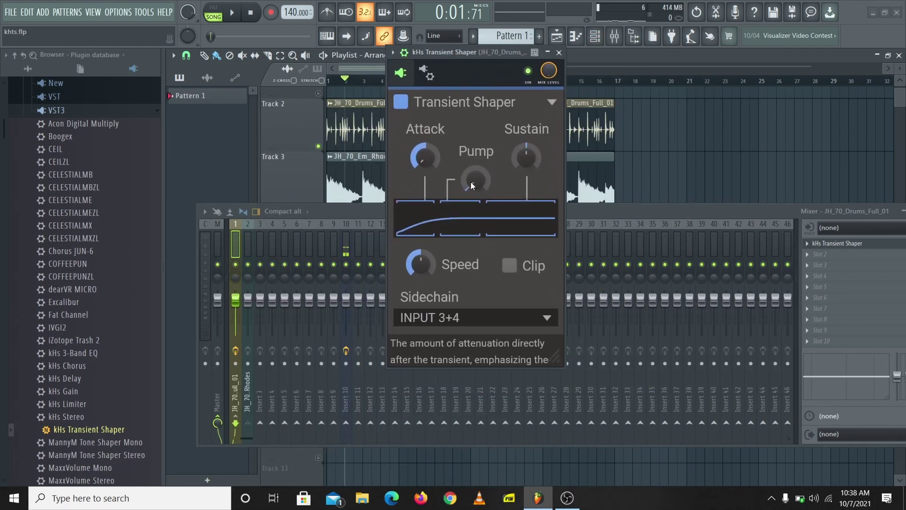
pyautogui.moveTo(472, 186); pyautogui.dragTo(473, 176)
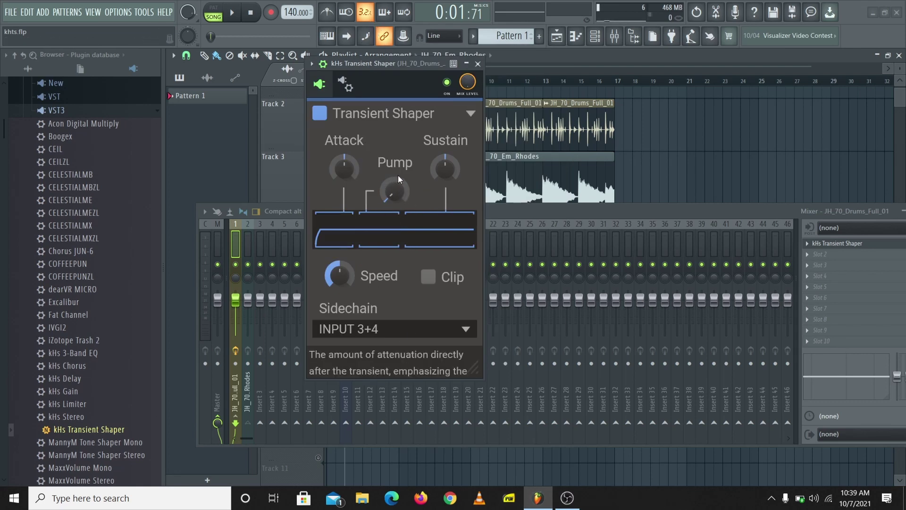
pyautogui.moveTo(384, 195); pyautogui.dragTo(384, 161)
pyautogui.moveTo(394, 191); pyautogui.dragTo(382, 222)
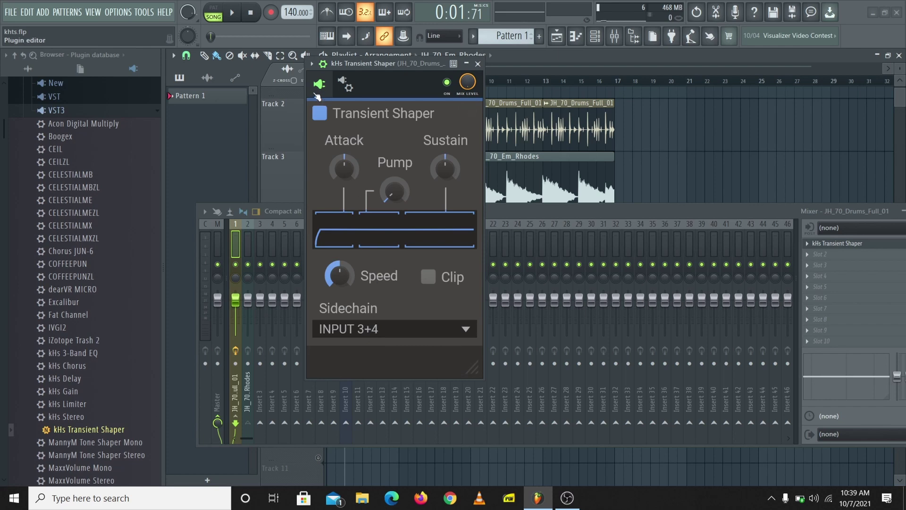
pyautogui.moveTo(386, 67); pyautogui.dragTo(429, 99)
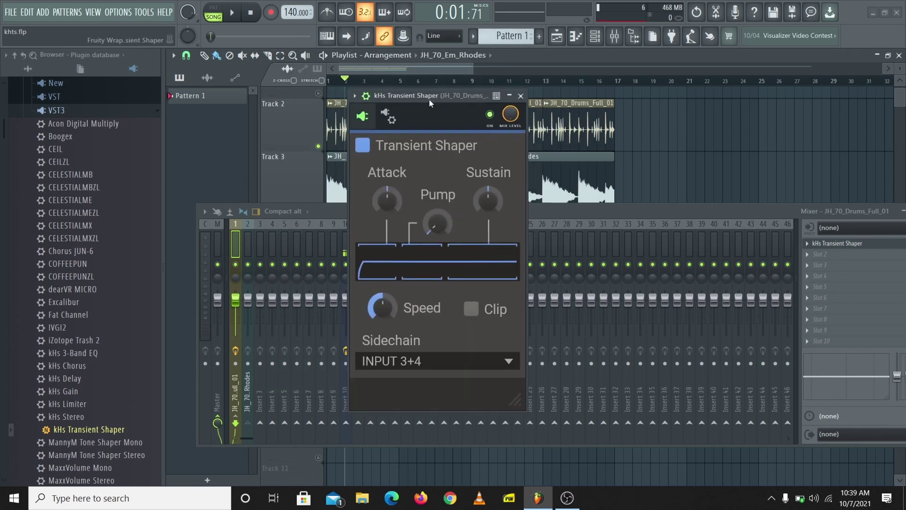